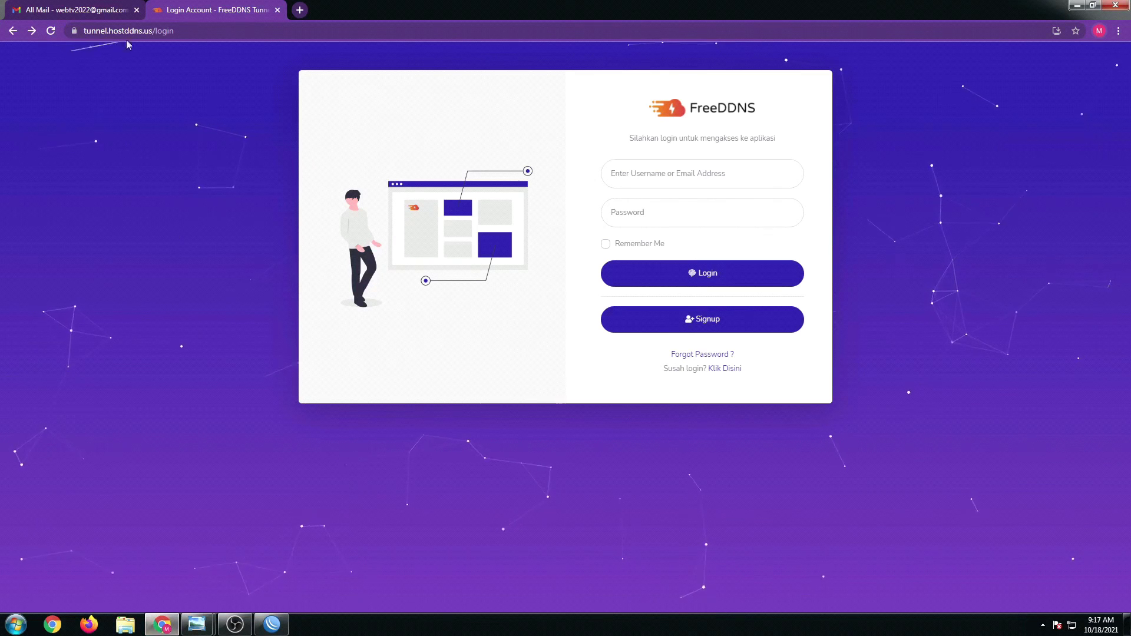
- Open the Signup page and fill in the first name and last name fields
left_click(182, 29)
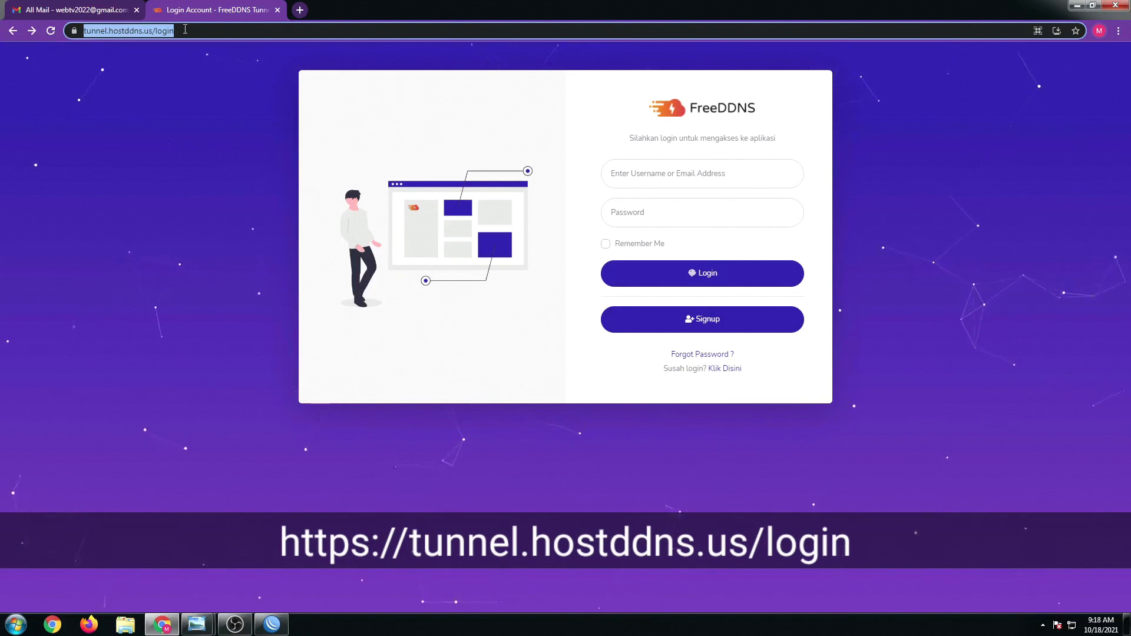
left_click(395, 107)
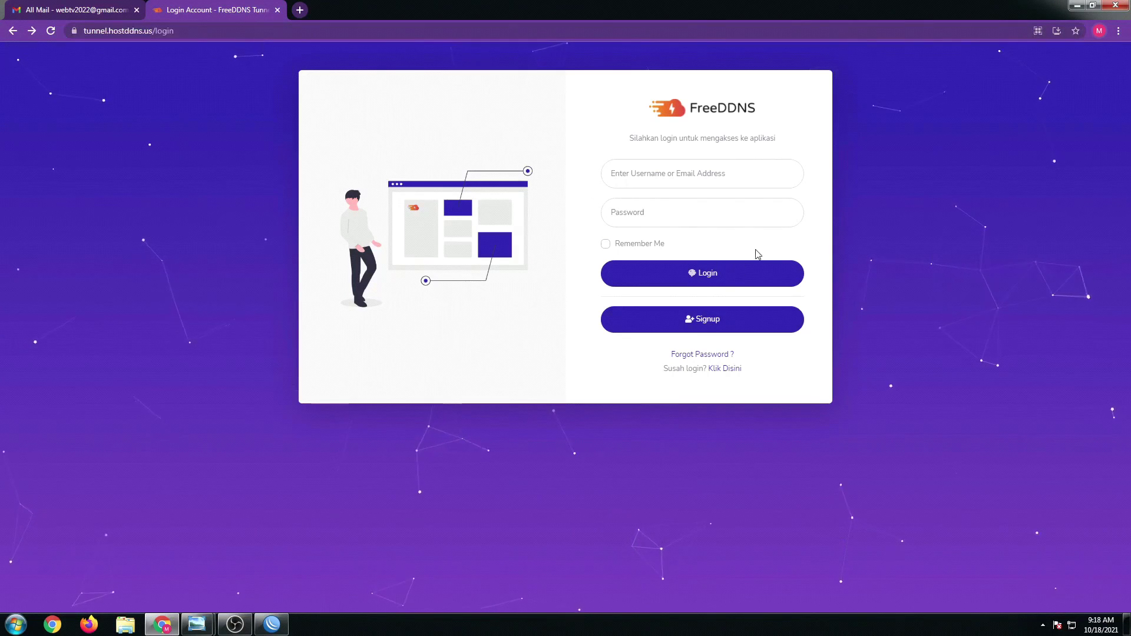
left_click(707, 328)
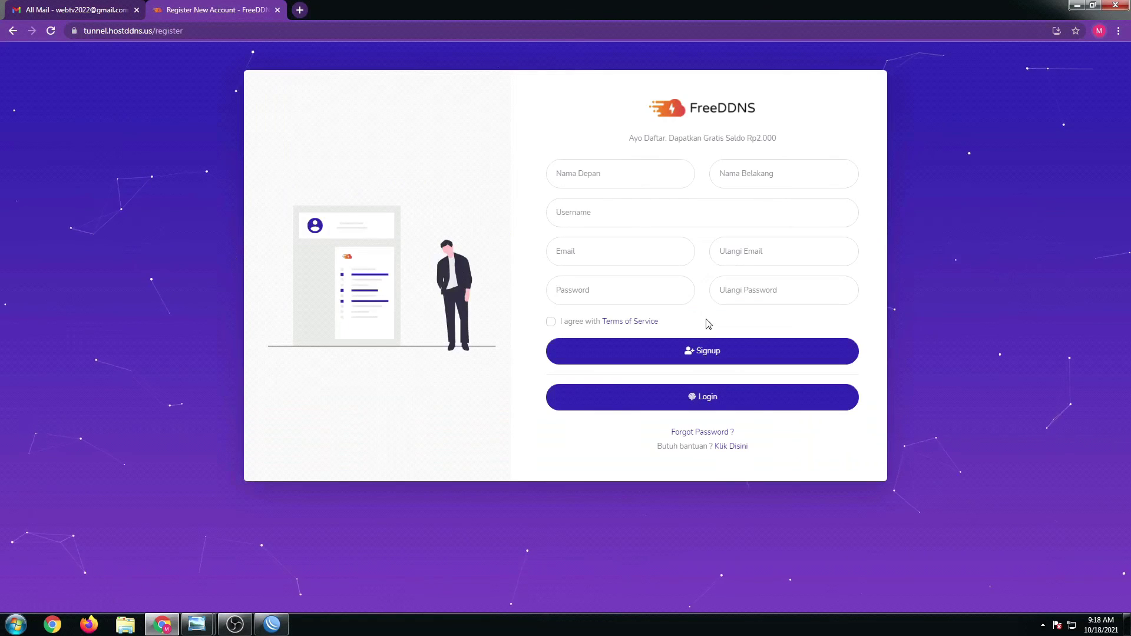
left_click(587, 178)
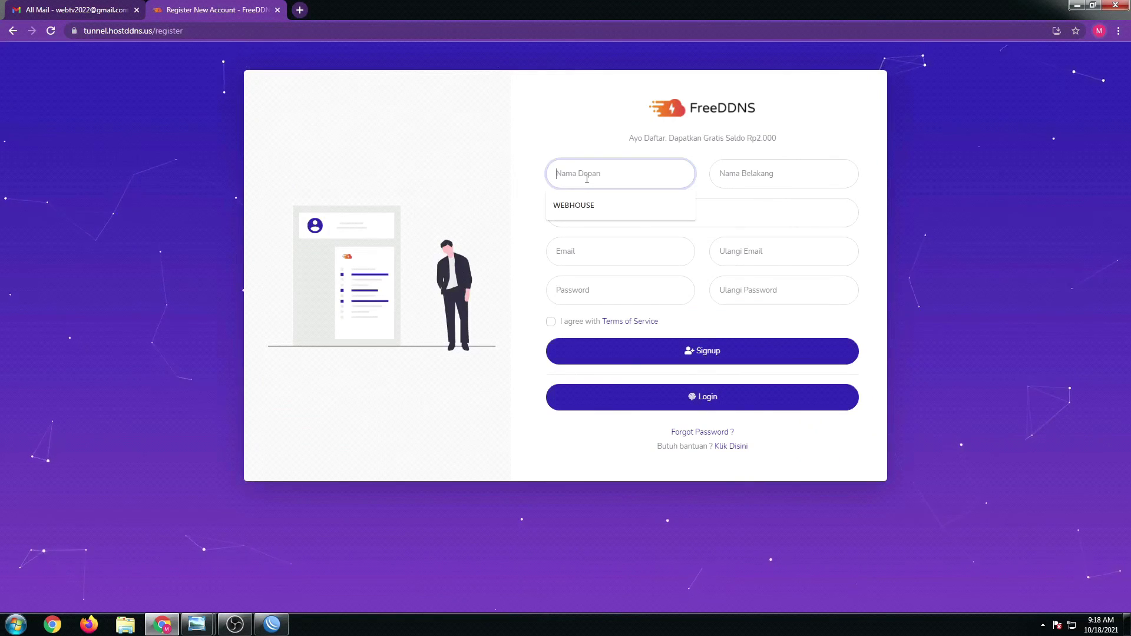
type("WEBHOUSE")
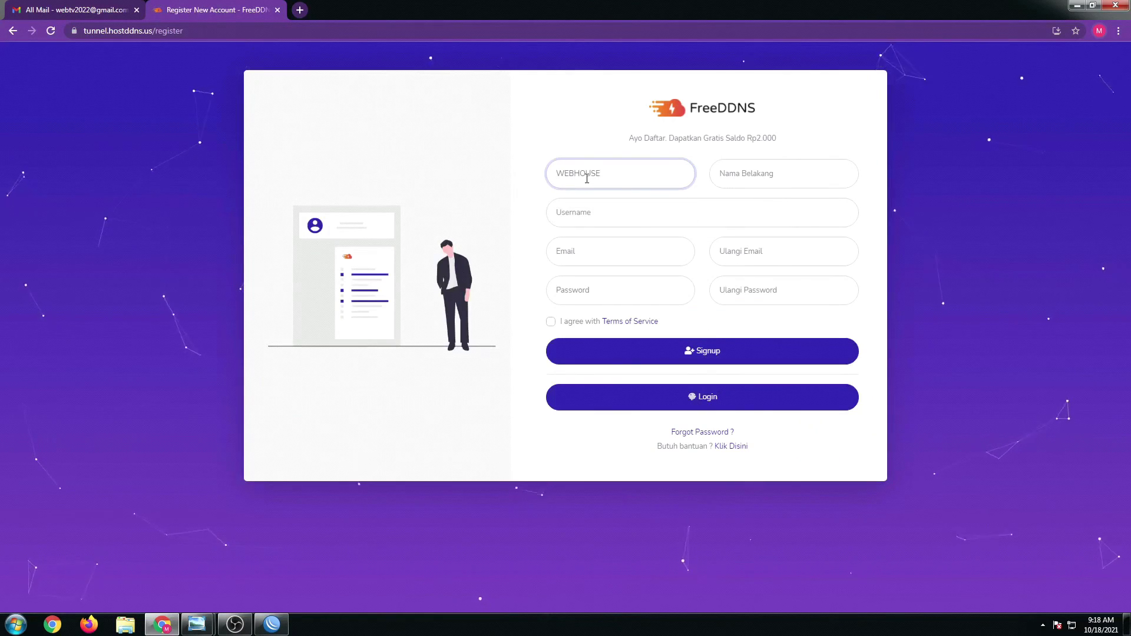
left_click(763, 175)
left_click_drag(641, 175, 498, 179)
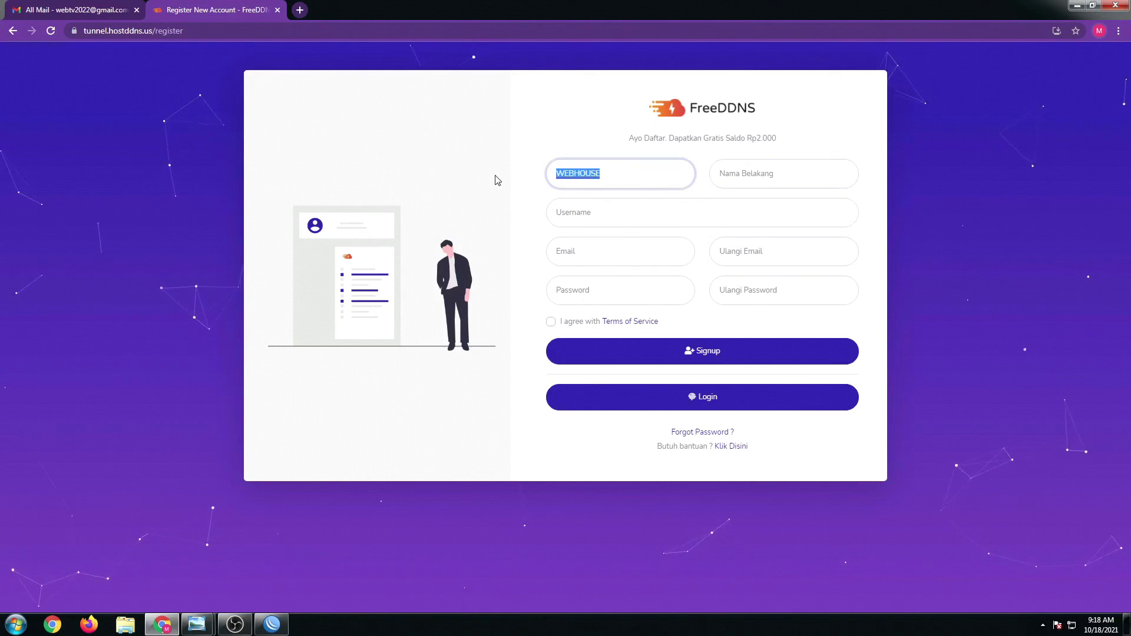
left_click(775, 175)
type("TV")
- Enter the username, then fill Email and Ulangi Email with the matching Gmail address
left_click(619, 215)
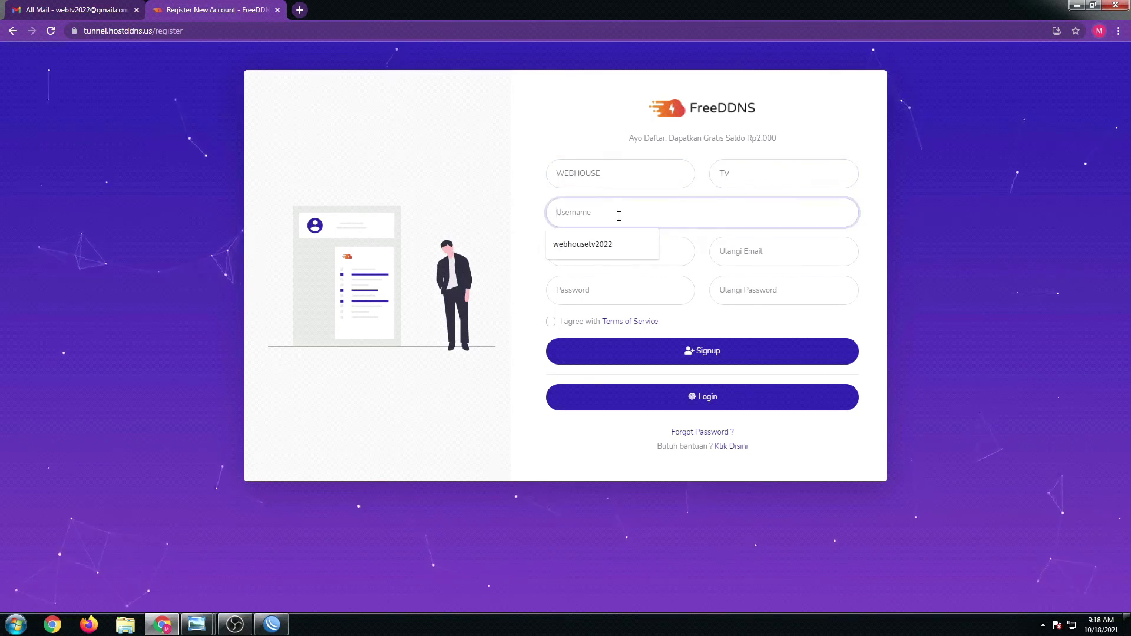
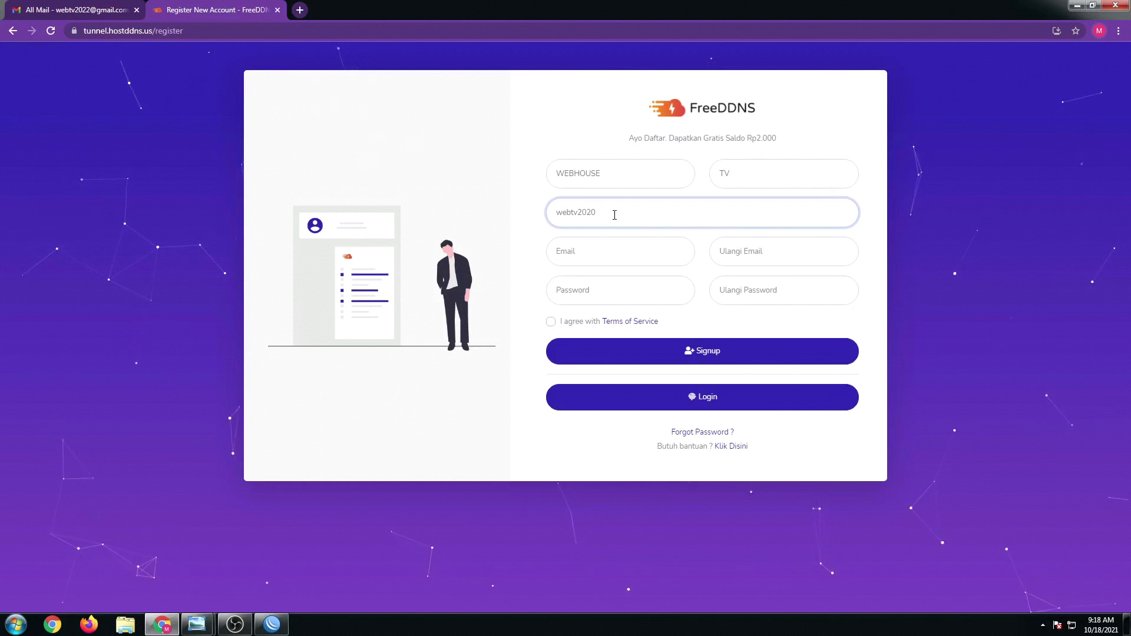
key("ctrl+a")
key("ctrl+c")
left_click(607, 252)
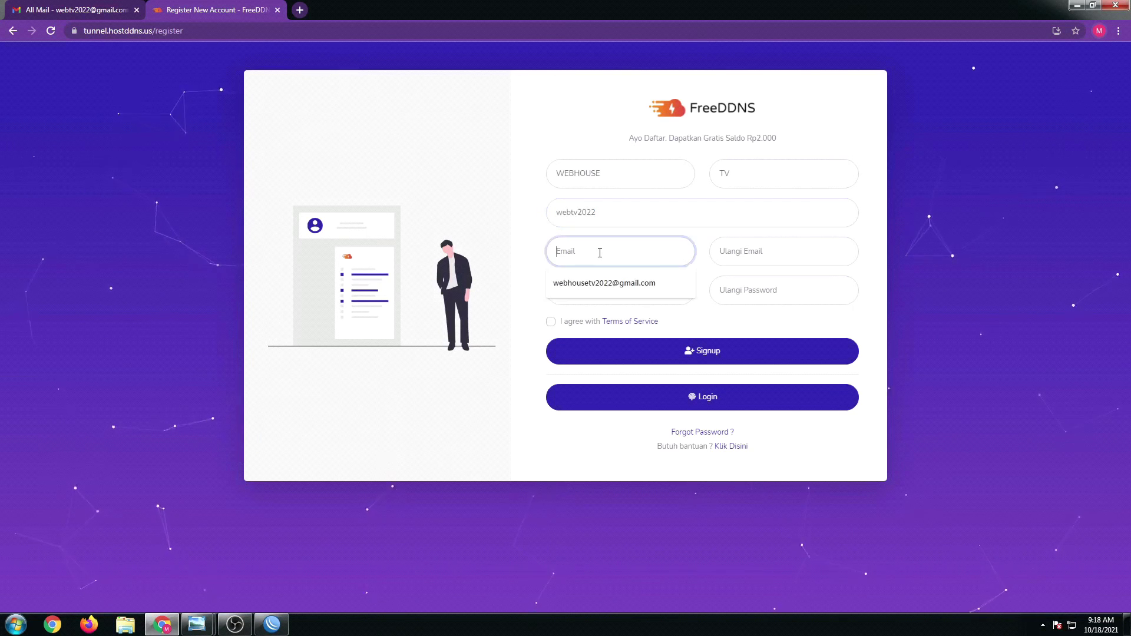
key("ctrl+v")
type("@")
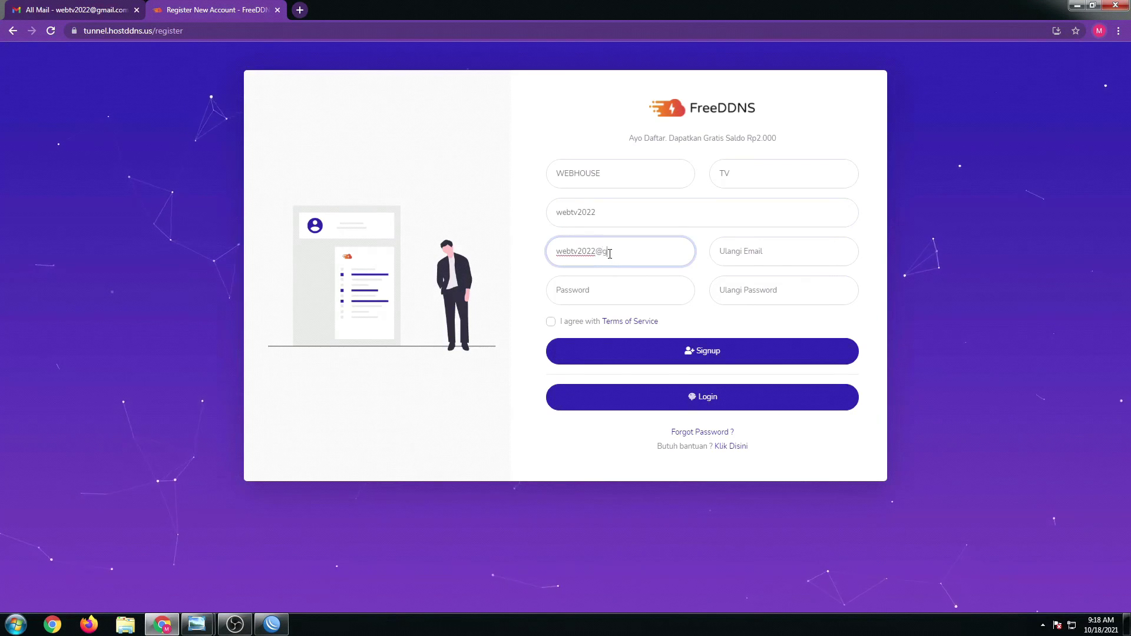
type("gmail.com")
left_click_drag(630, 256, 543, 252)
key("ctrl+c")
left_click(766, 249)
key("ctrl+v")
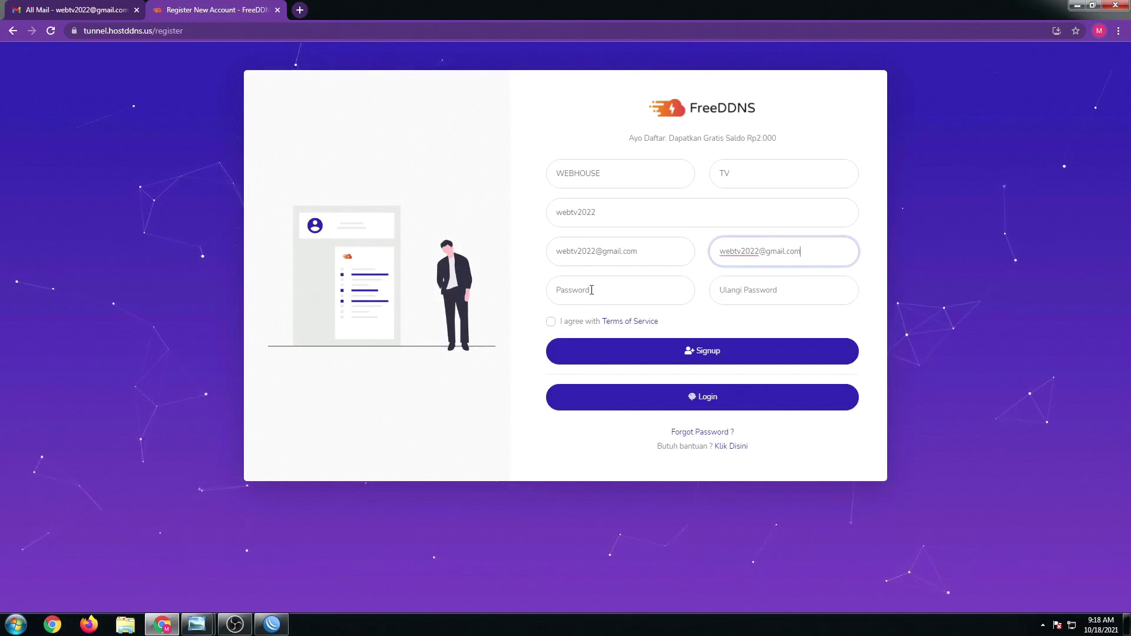
- Enter and confirm the account password, agree to the Terms of Service, and submit
left_click(590, 290)
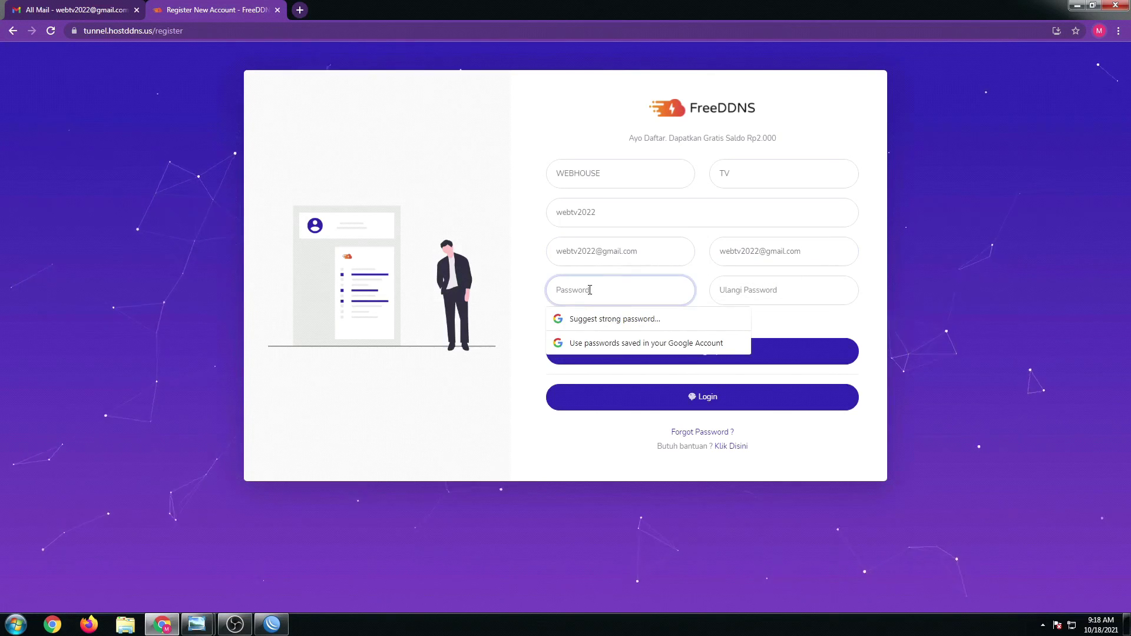
type("•••••••")
key("Tab")
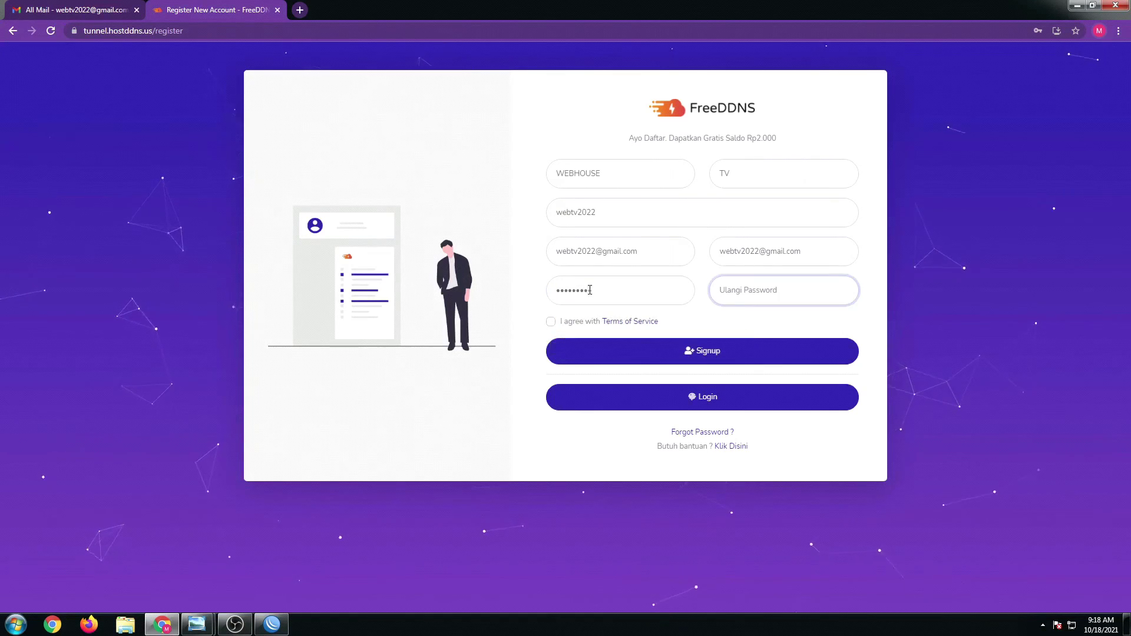
type("•••••••••")
left_click(550, 324)
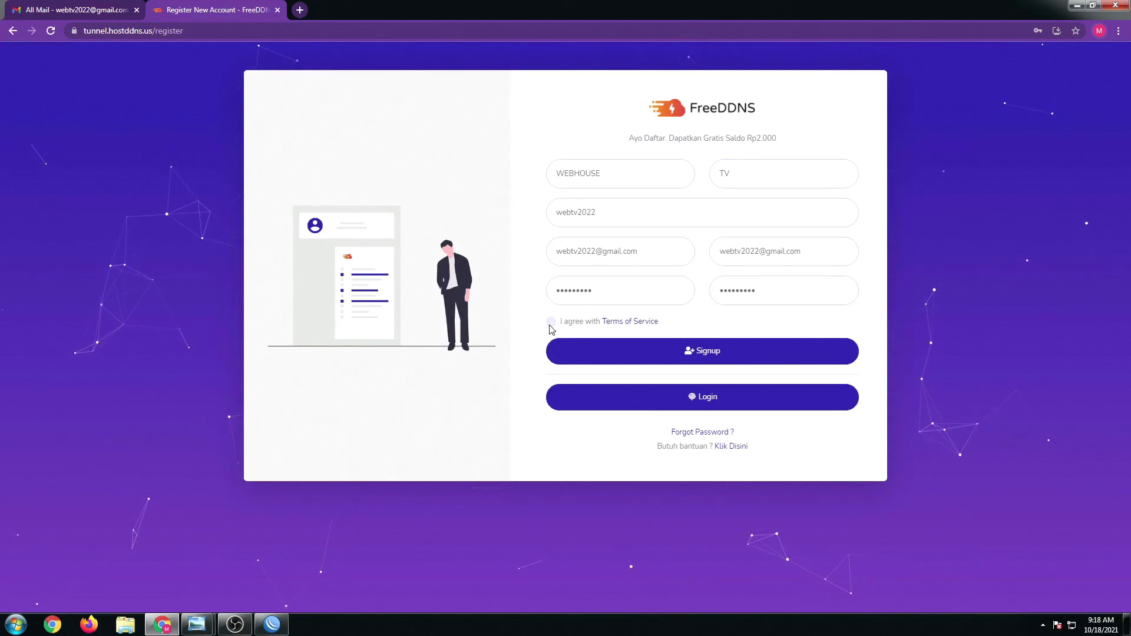
left_click(550, 323)
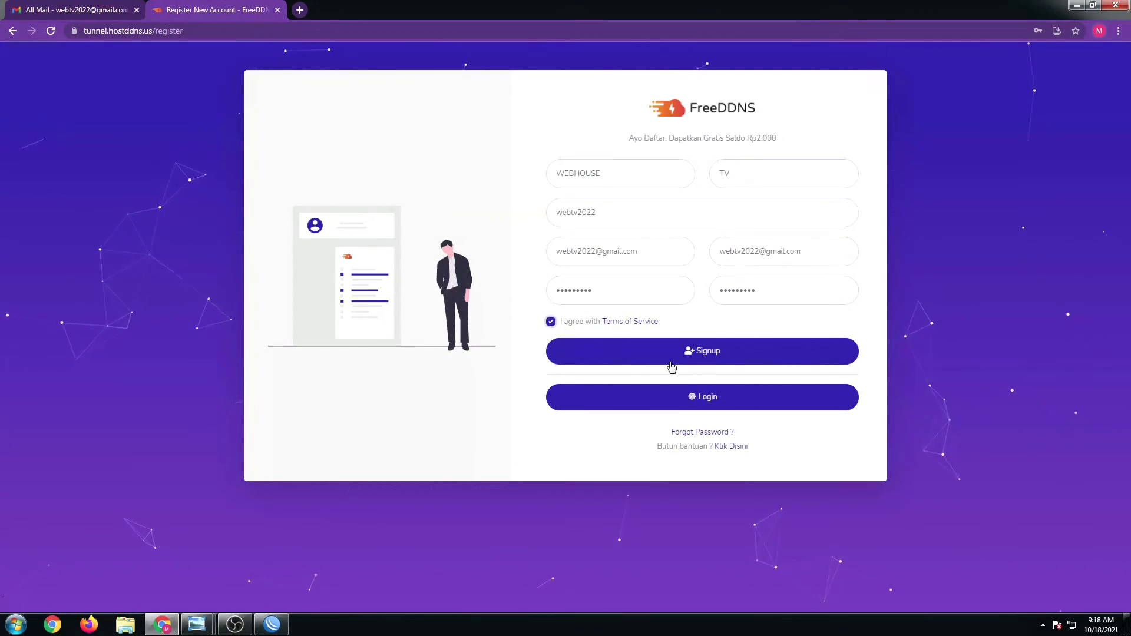
left_click(707, 359)
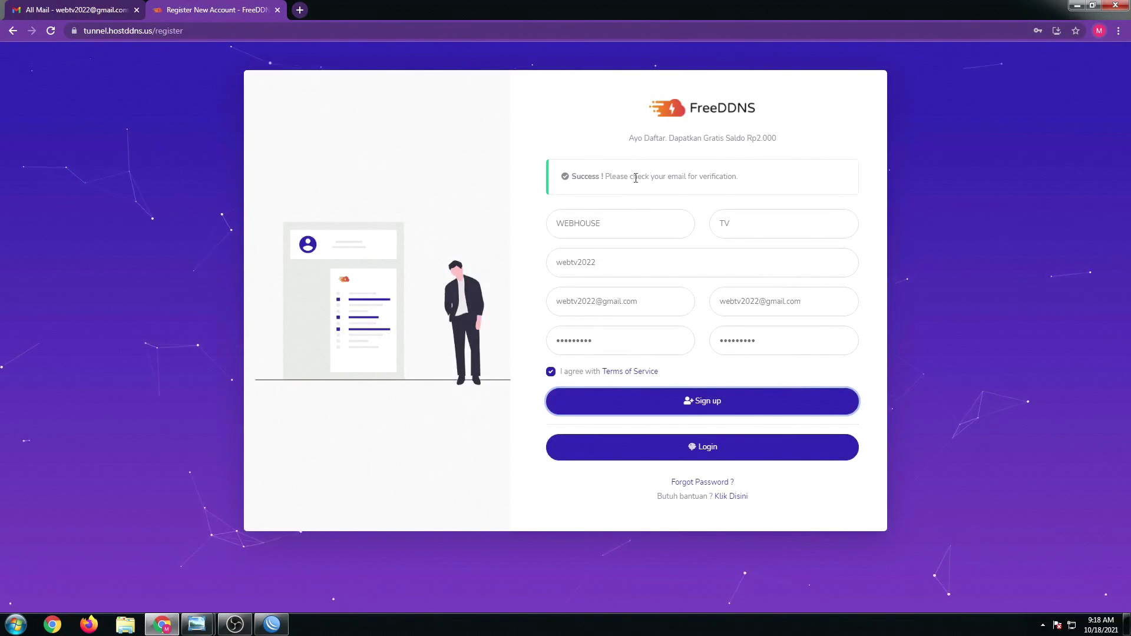
- Review the email-verification notice and the Rp2.000 free balance offer, then go to Gmail
left_click_drag(605, 176, 740, 190)
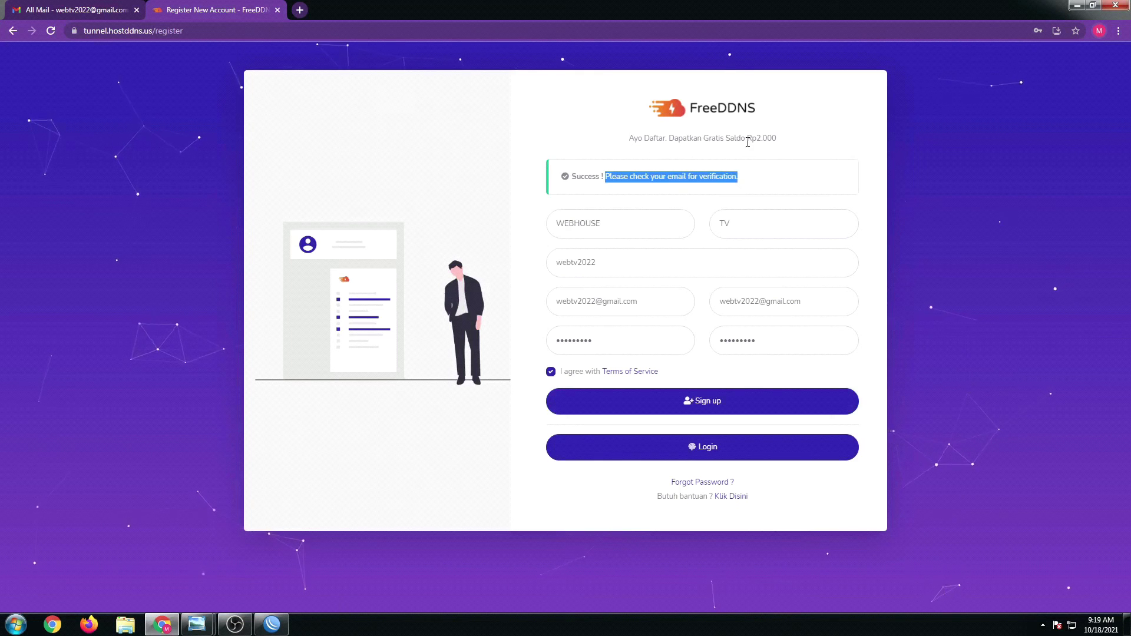
left_click_drag(628, 139, 779, 142)
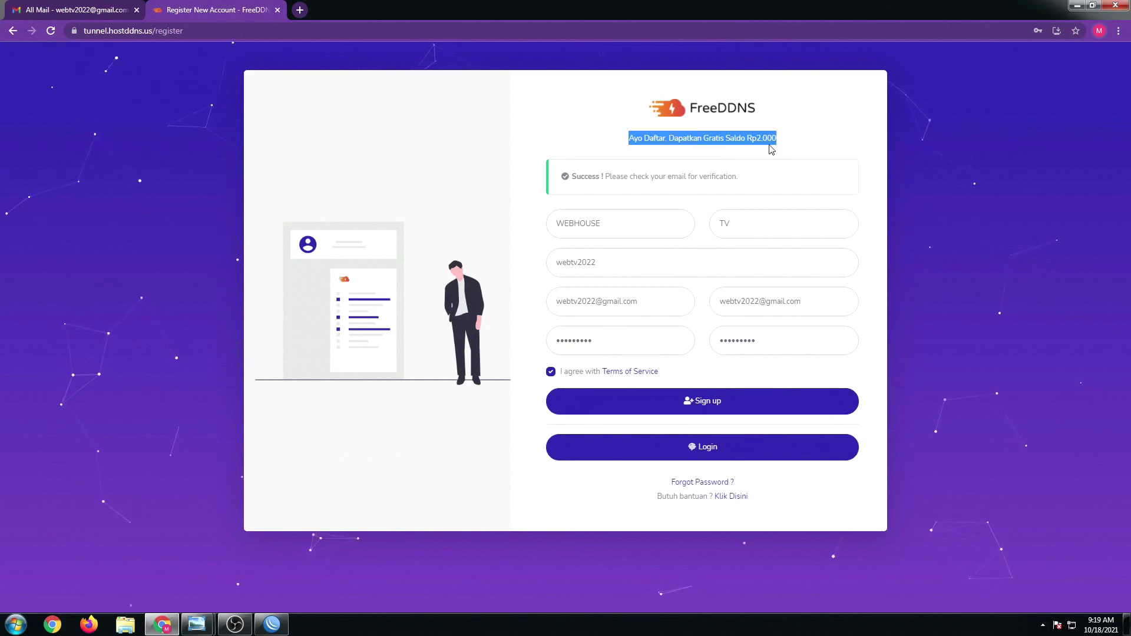
left_click(750, 151)
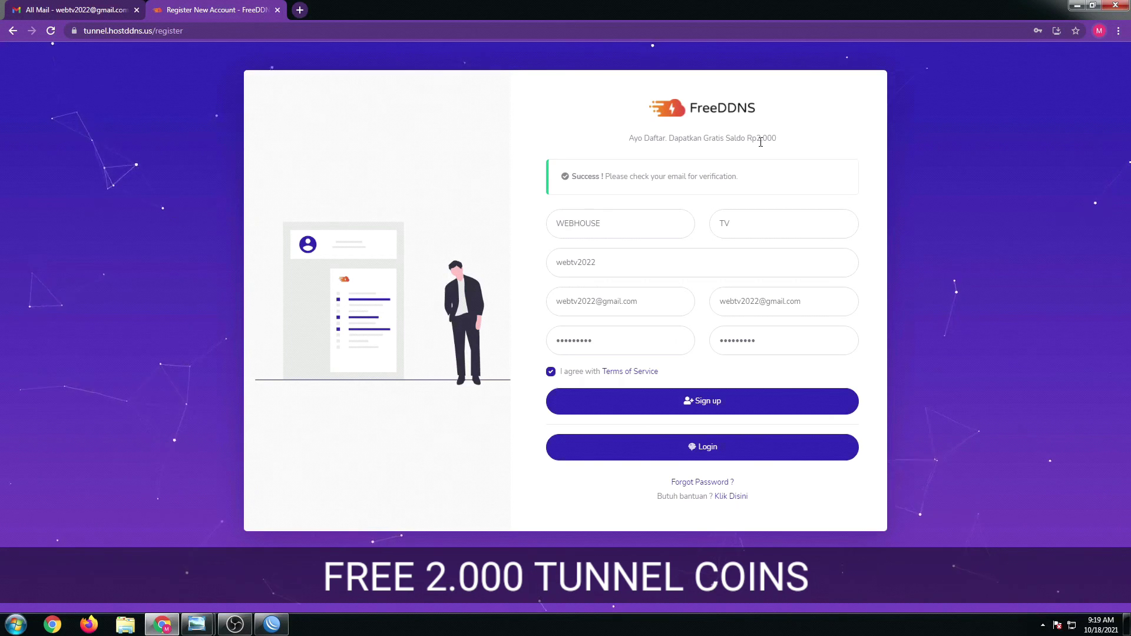
left_click_drag(747, 140, 783, 144)
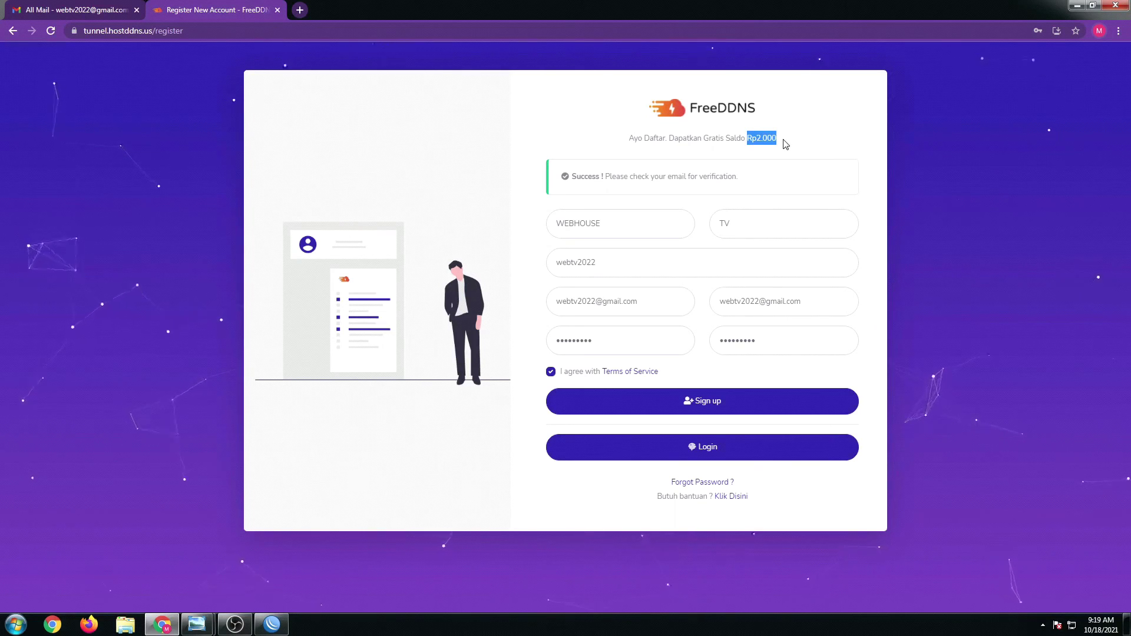
left_click(76, 10)
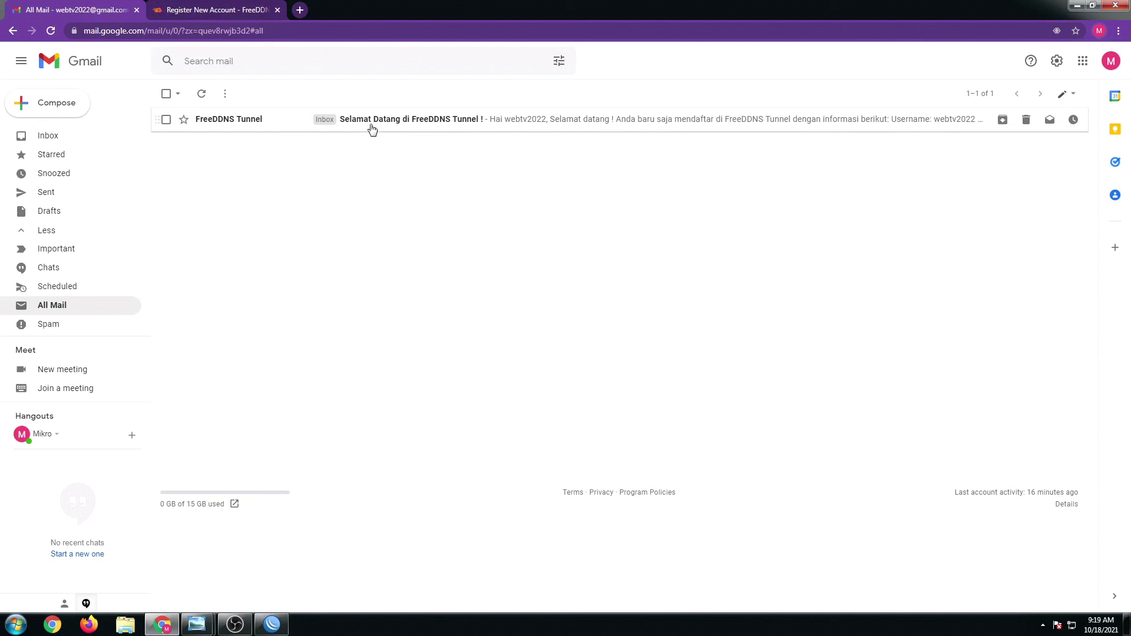
- Open the FreeDDNS Tunnel welcome email and follow its account verification link
left_click(373, 129)
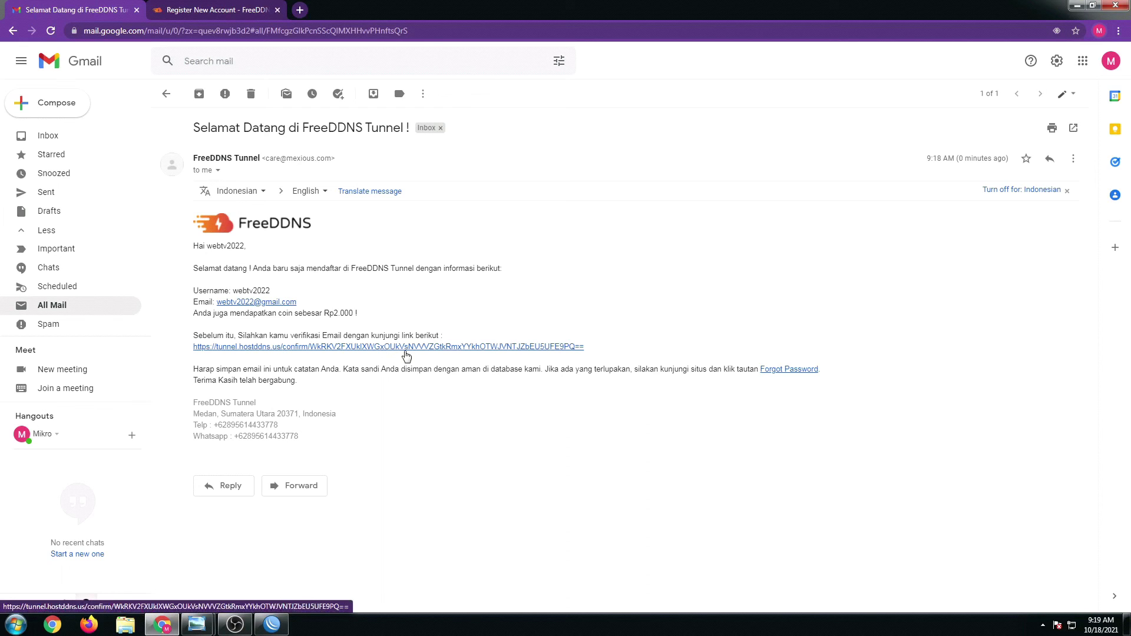
left_click(406, 352)
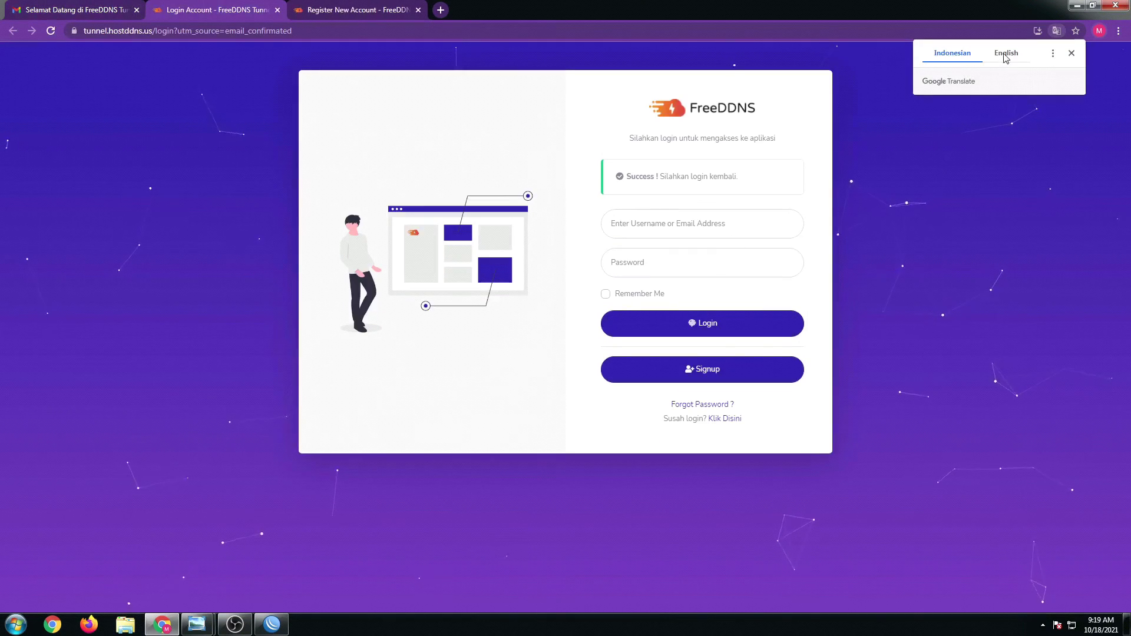
- Translate the login page to English and log in with the account email, password and Remember Me
left_click(1009, 58)
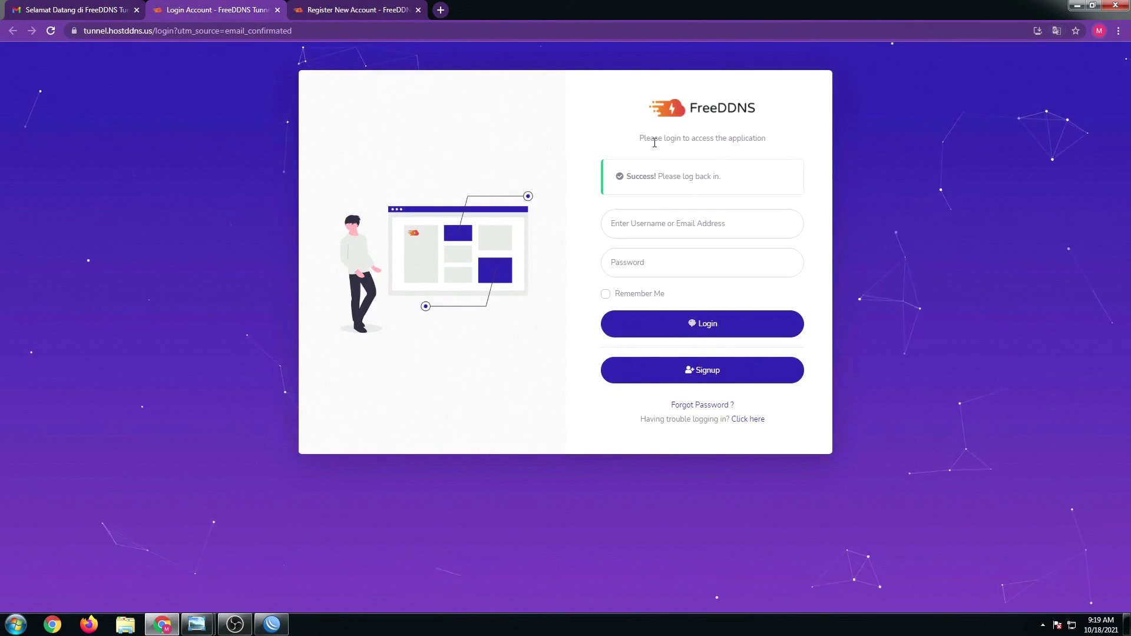
left_click(650, 228)
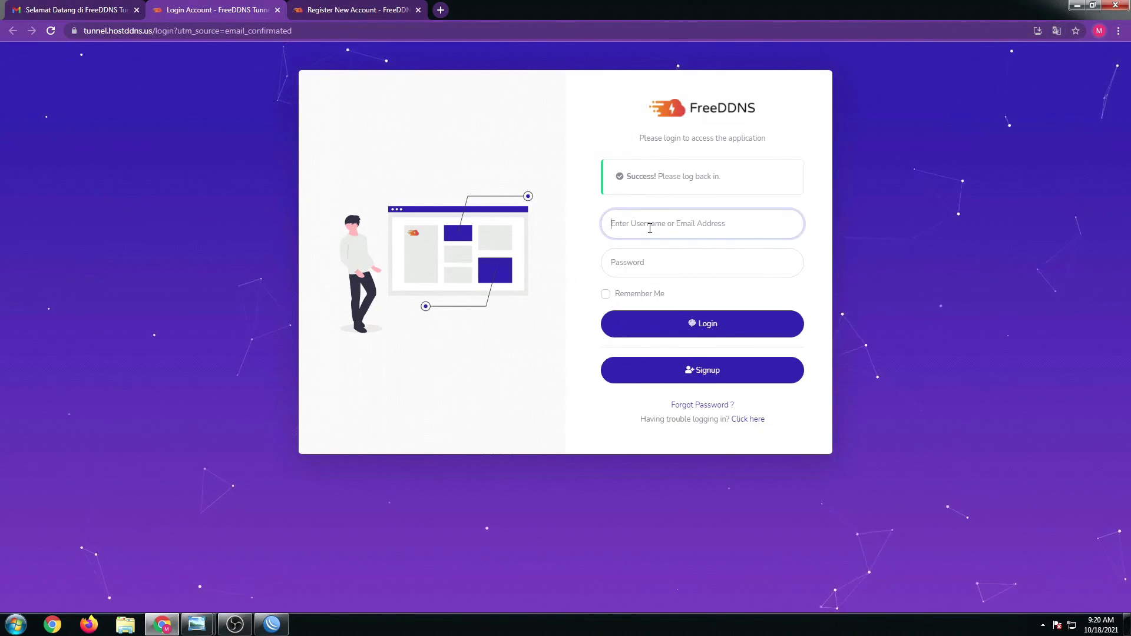
key("ctrl+v")
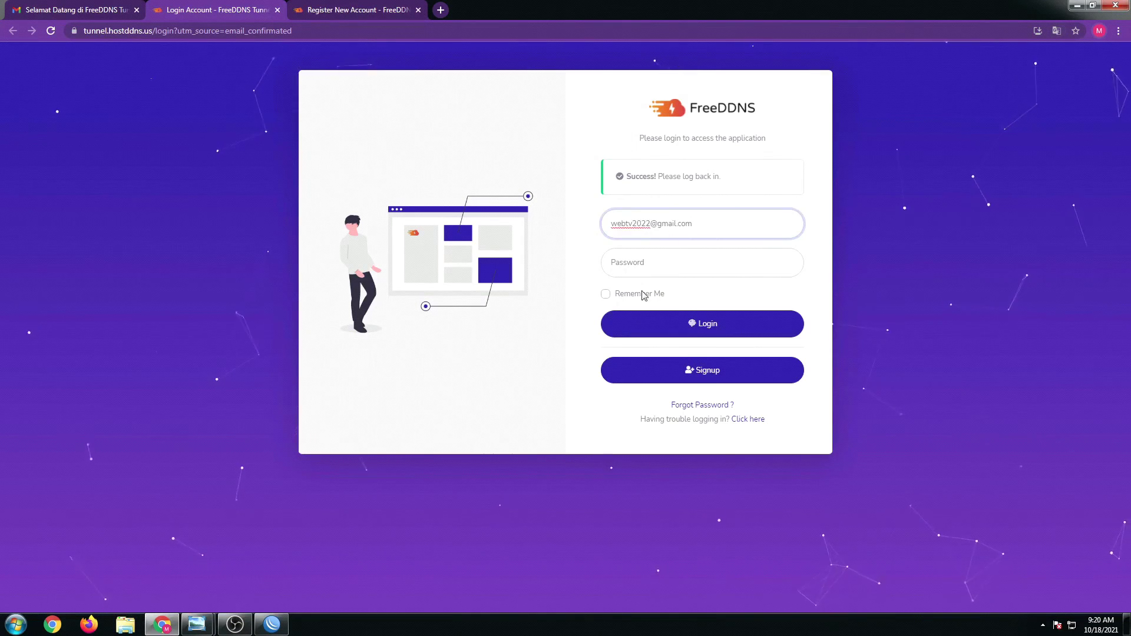
left_click(640, 263)
type("*********")
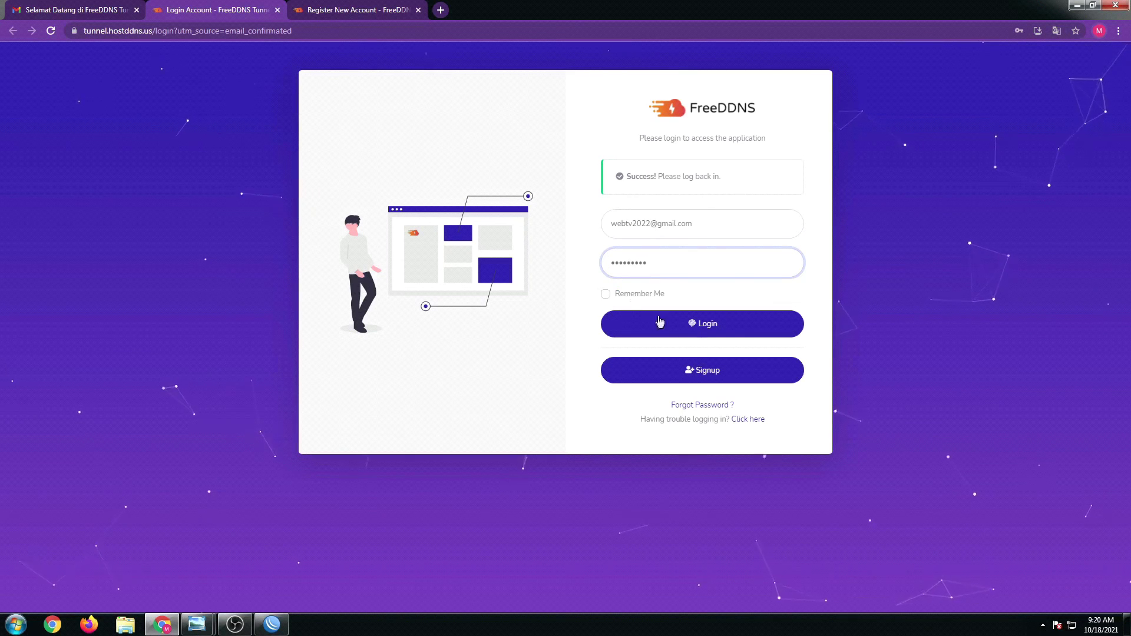
left_click(605, 294)
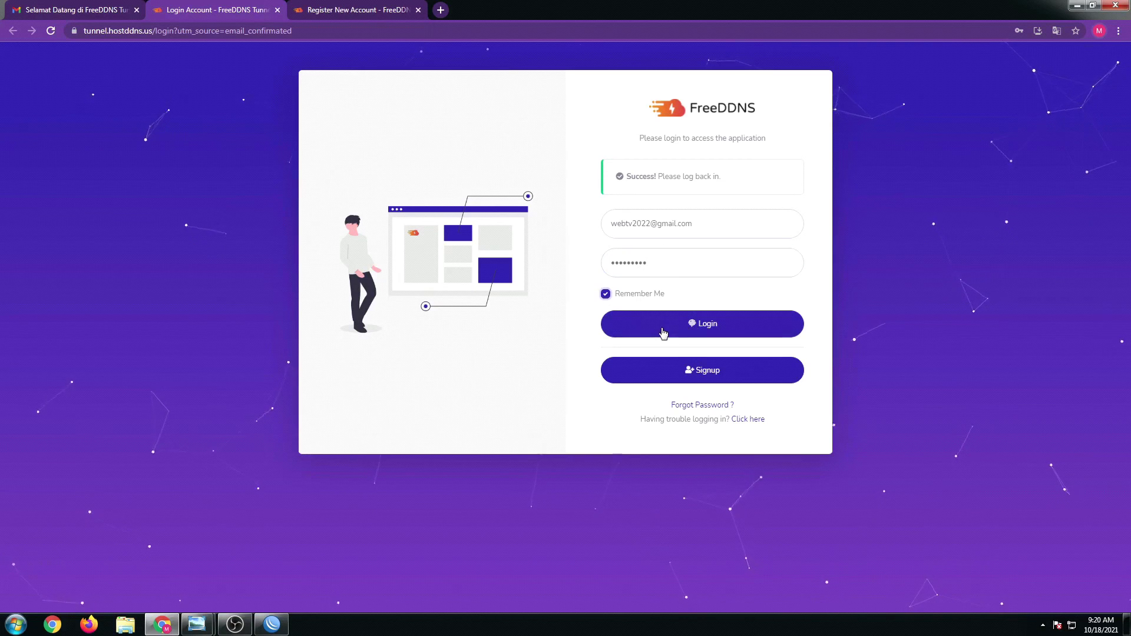
left_click(699, 334)
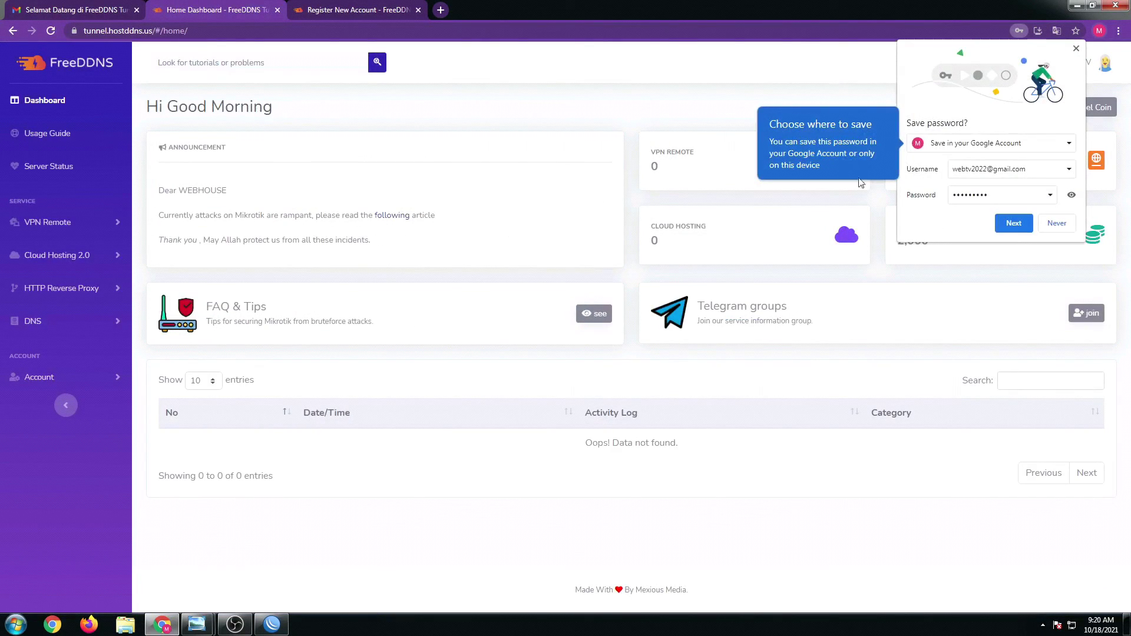
- Dismiss the save-password prompt and open VPN Remote > Order VPN
left_click(1076, 49)
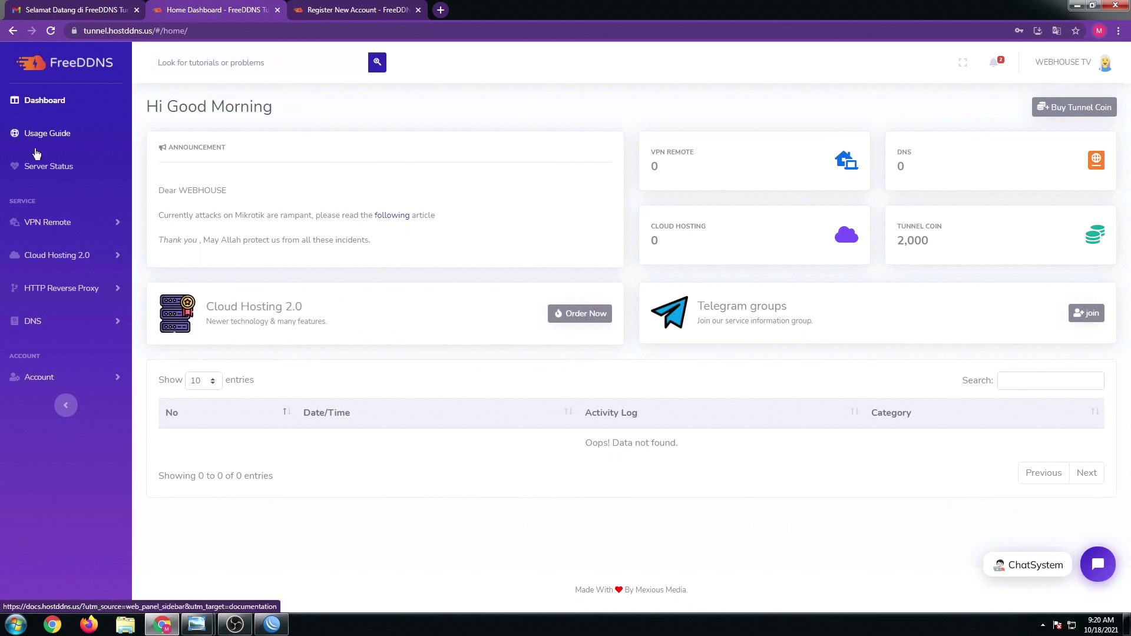
left_click(69, 227)
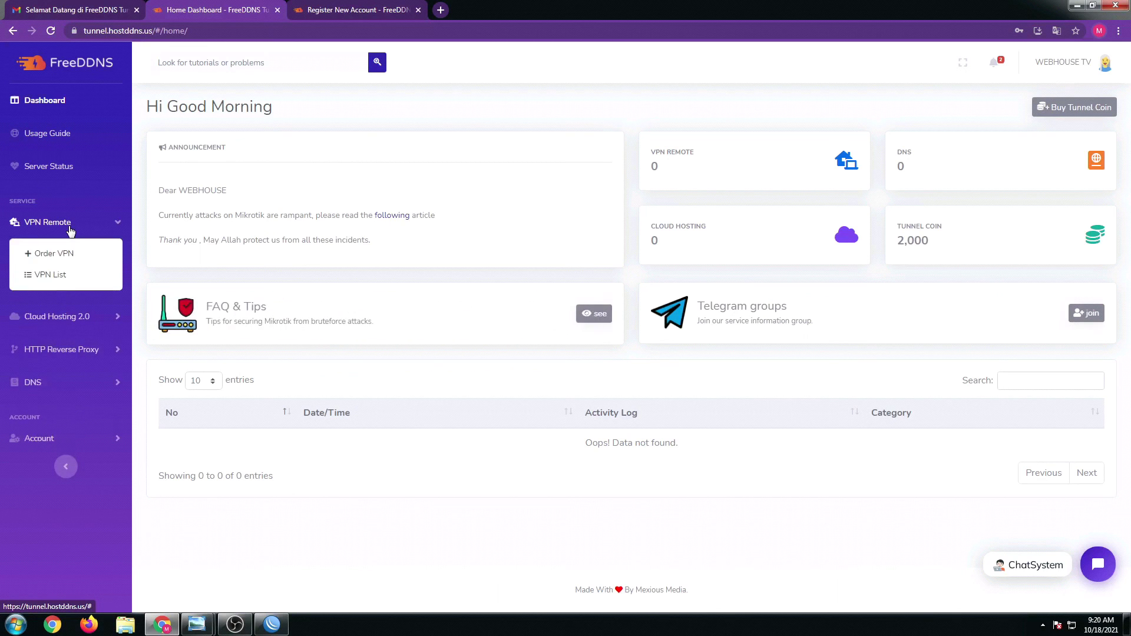
left_click(47, 259)
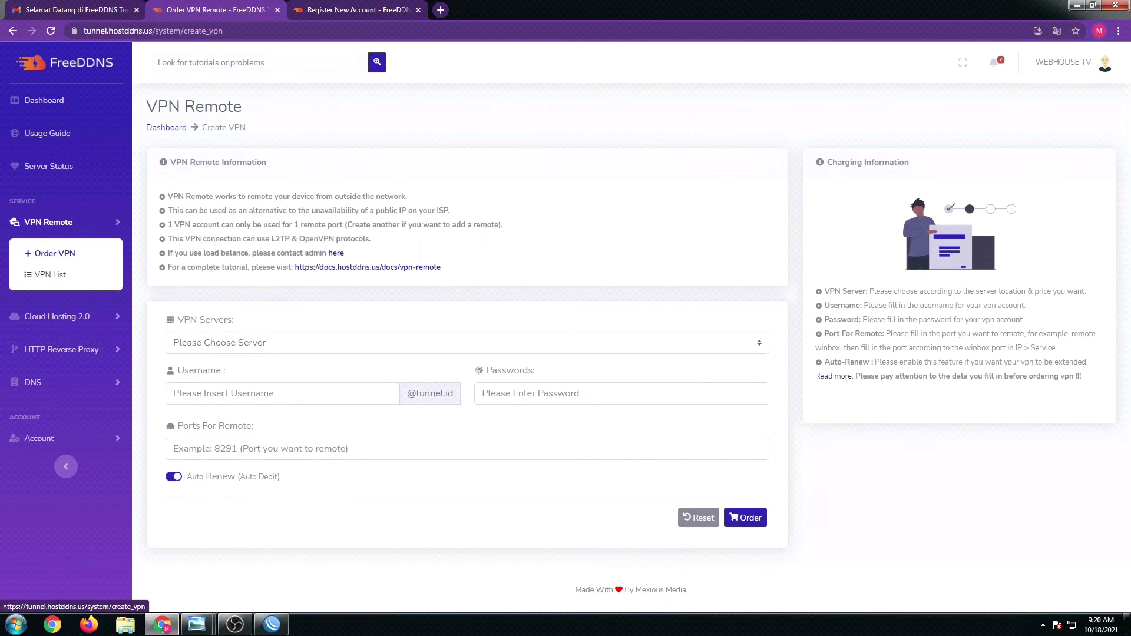
- Open the VPN Servers dropdown to see the available servers, prices and status
left_click(234, 349)
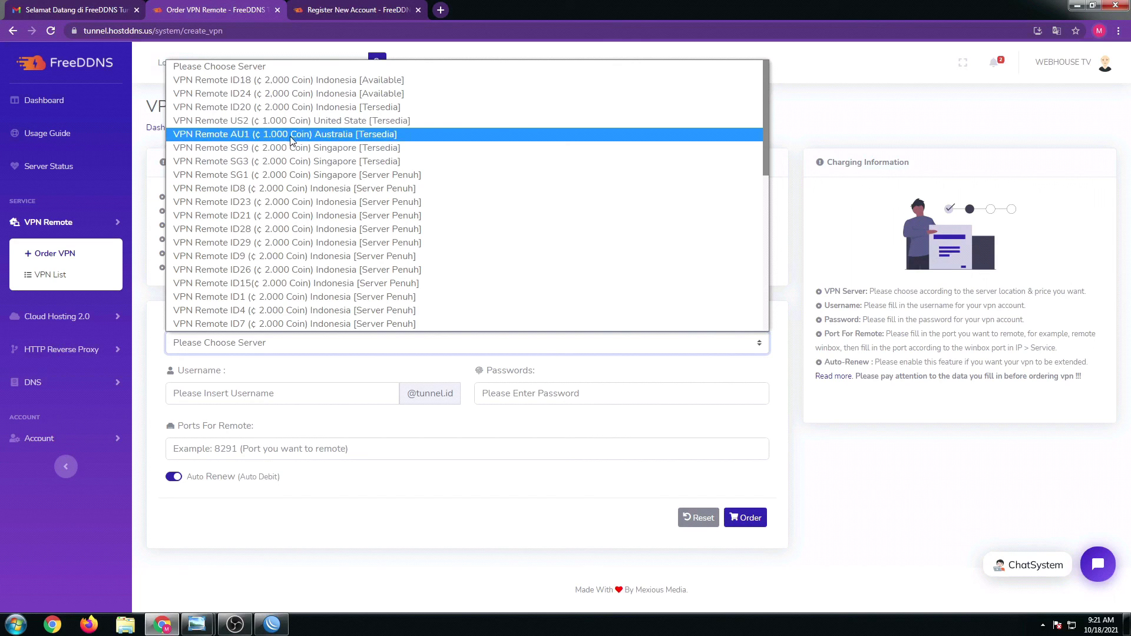
- Select the AU1 Australia server and enter a VPN username and password
left_click(292, 135)
left_click(257, 393)
type("web")
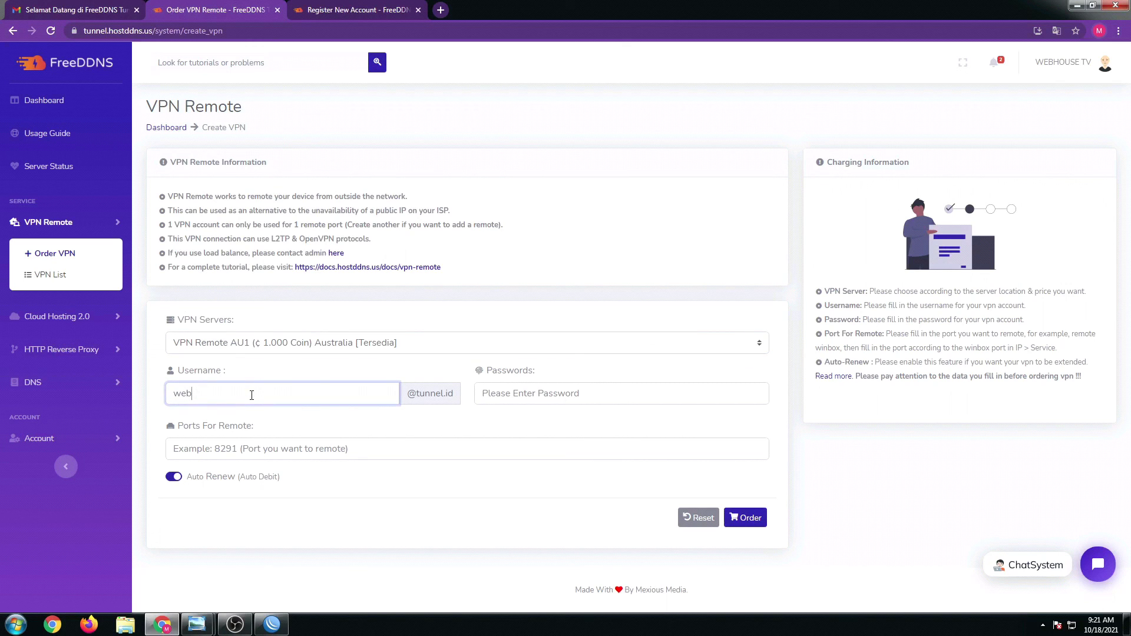
key("BackSpace")
key("BackSpace")
key("BackSpace")
left_click(534, 392)
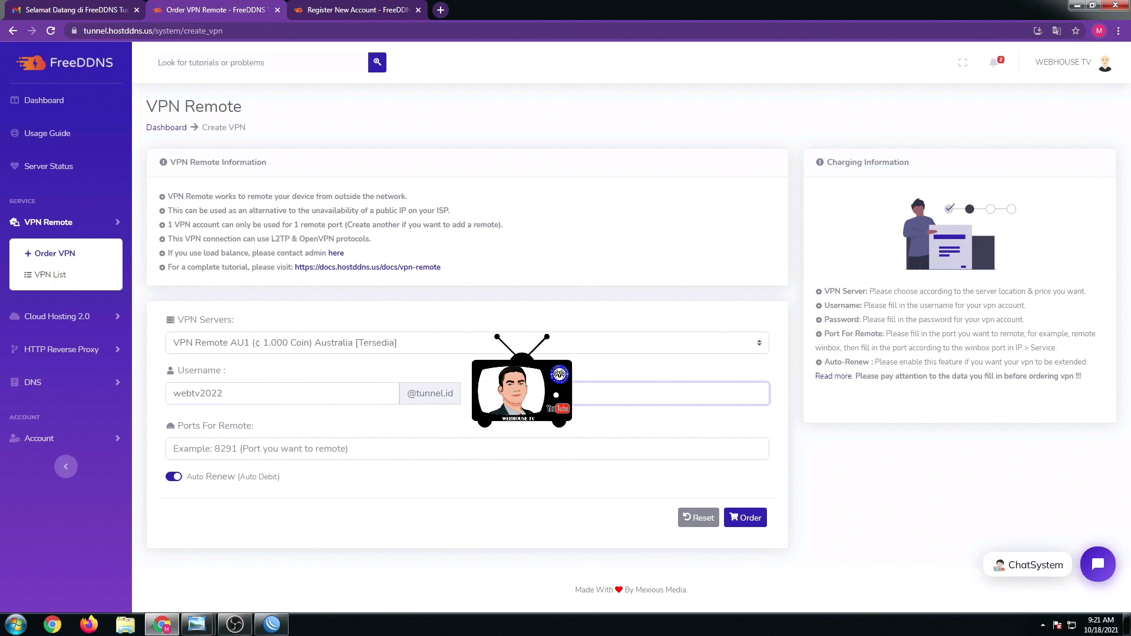
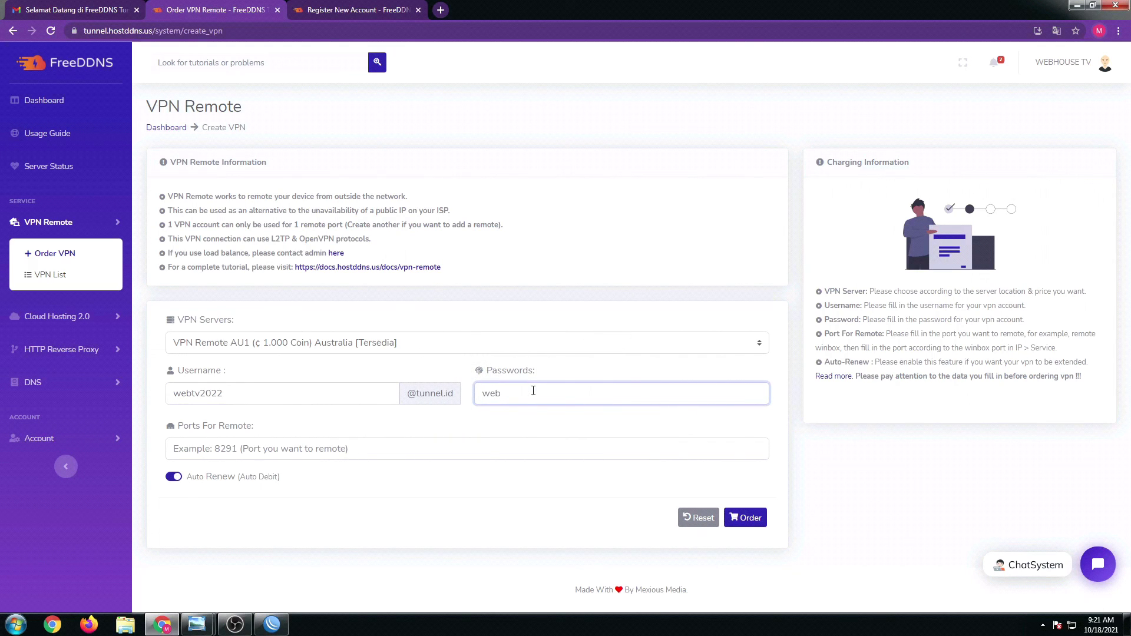
double_click(254, 393)
key("ctrl+c")
double_click(479, 393)
key("ctrl+v")
left_click(338, 450)
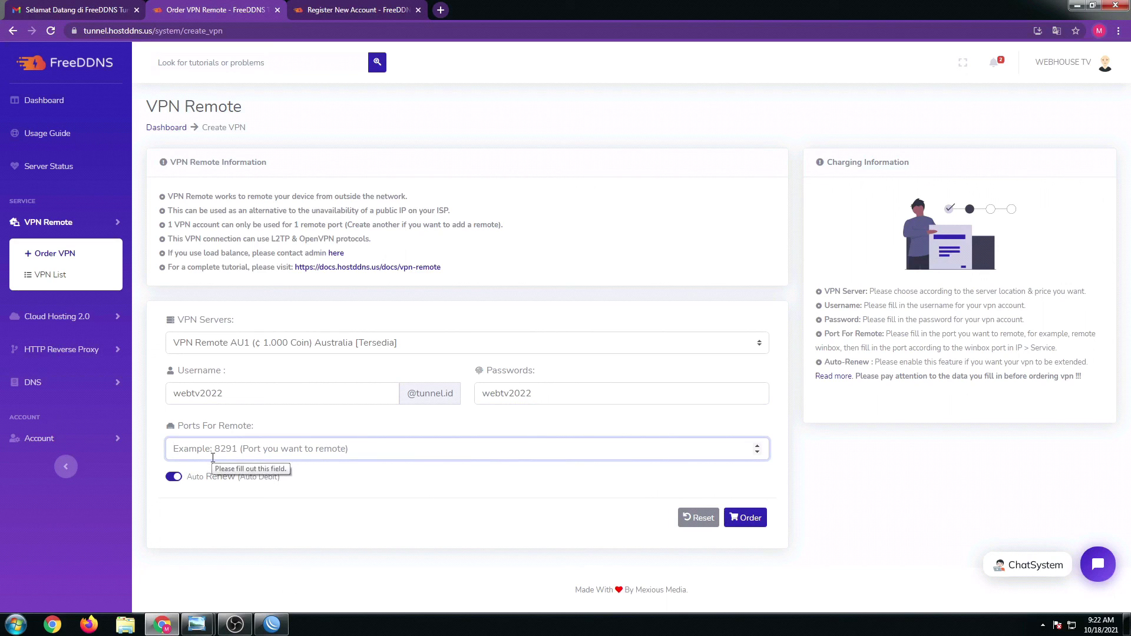
- In WinBox, open IP > Services and check that the winbox service uses port 8291
left_click(277, 625)
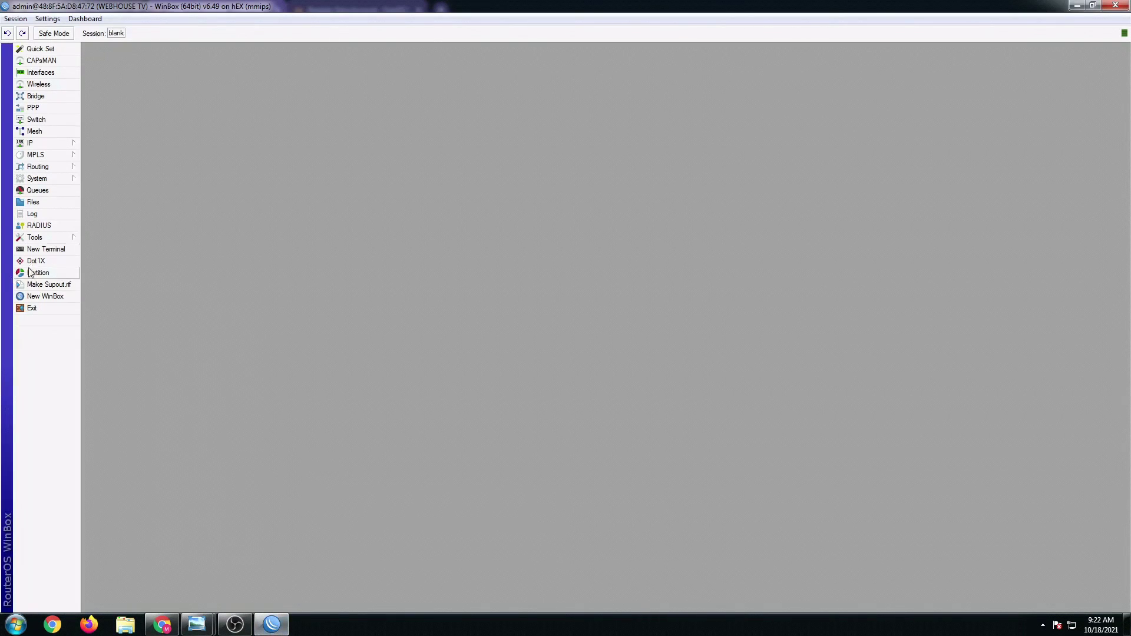
left_click(30, 145)
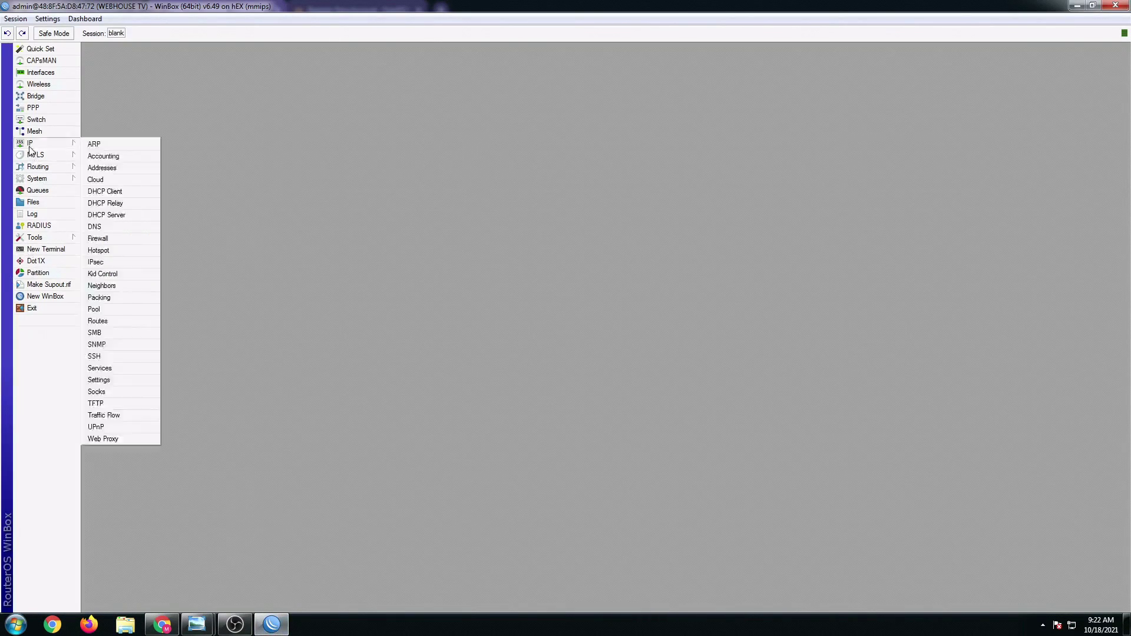
left_click(116, 369)
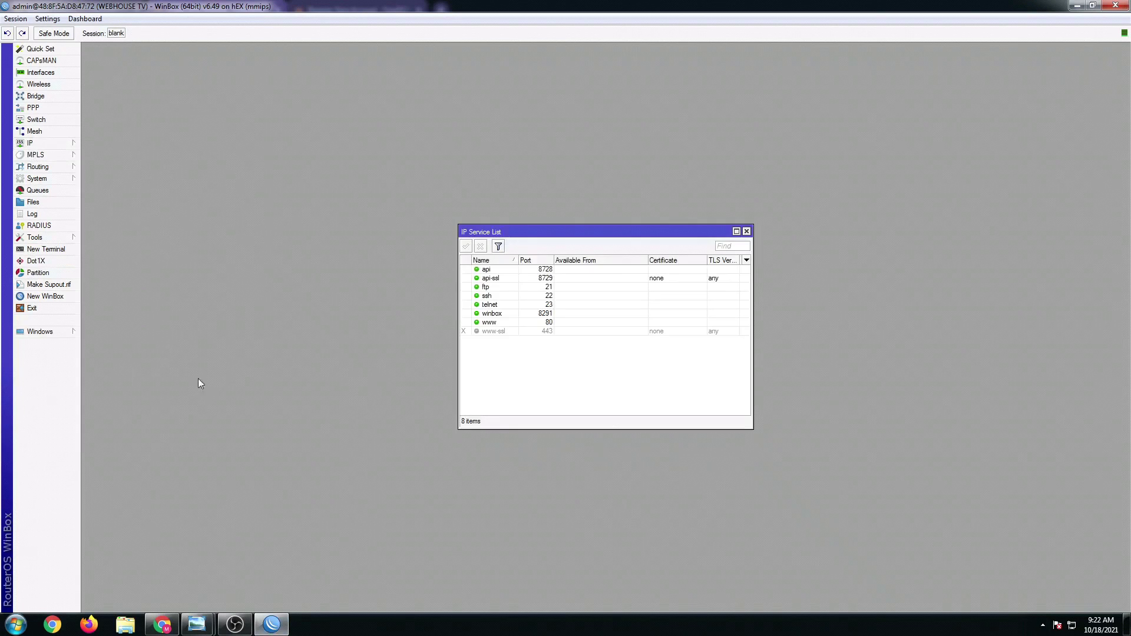
left_click(494, 315)
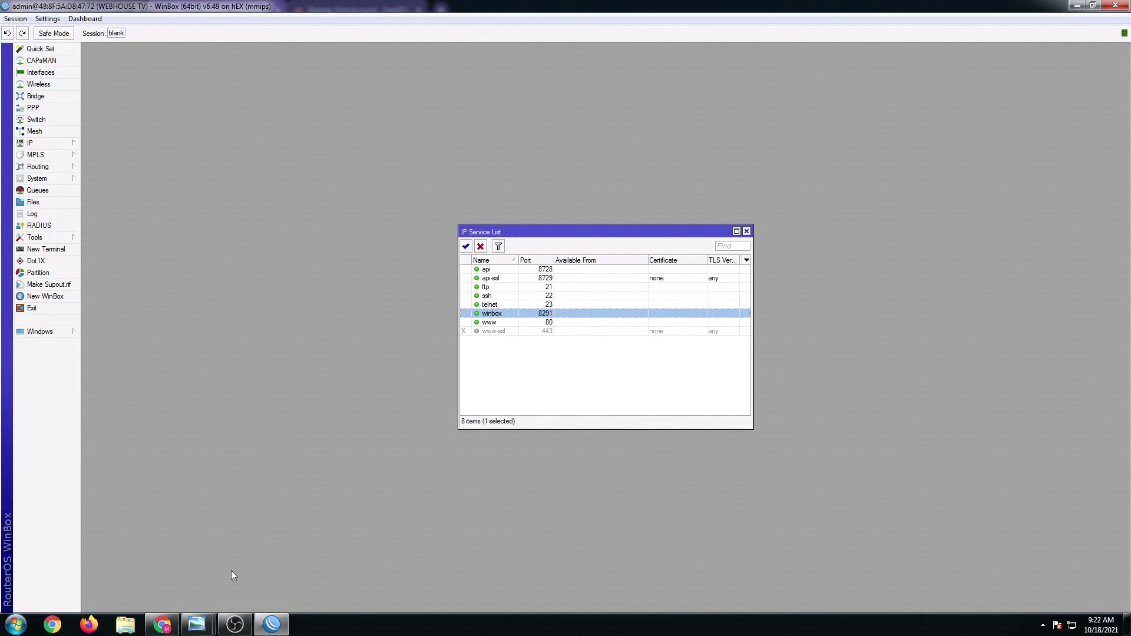
- Enter 8291 as the remote port and place the VPN Remote order with Auto Renew on
left_click(176, 627)
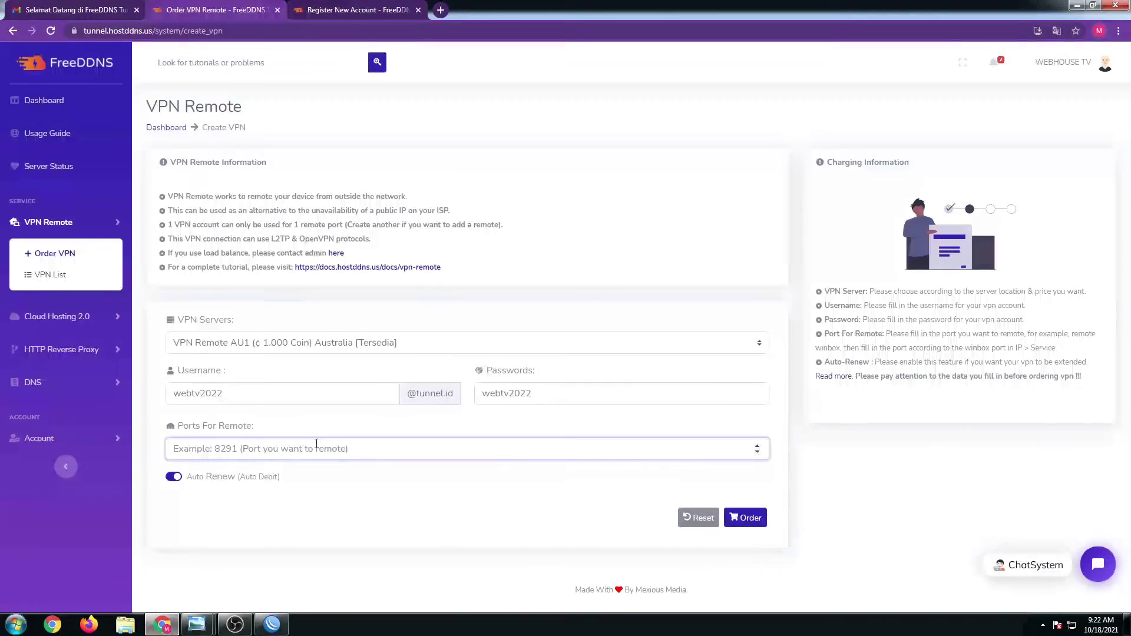
type("8291")
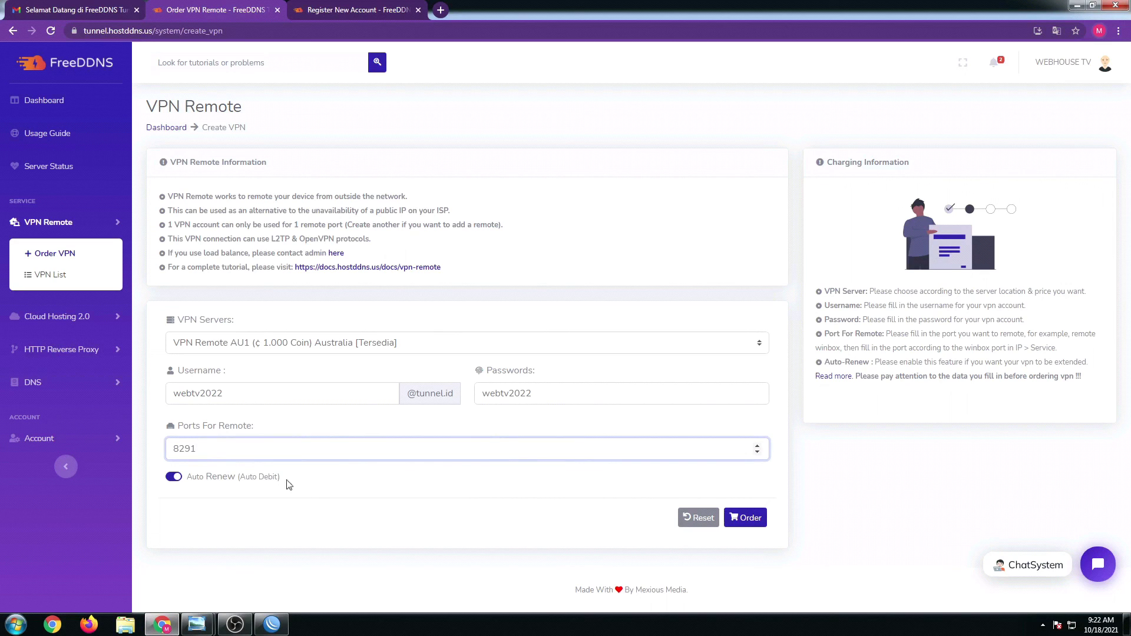
left_click(337, 533)
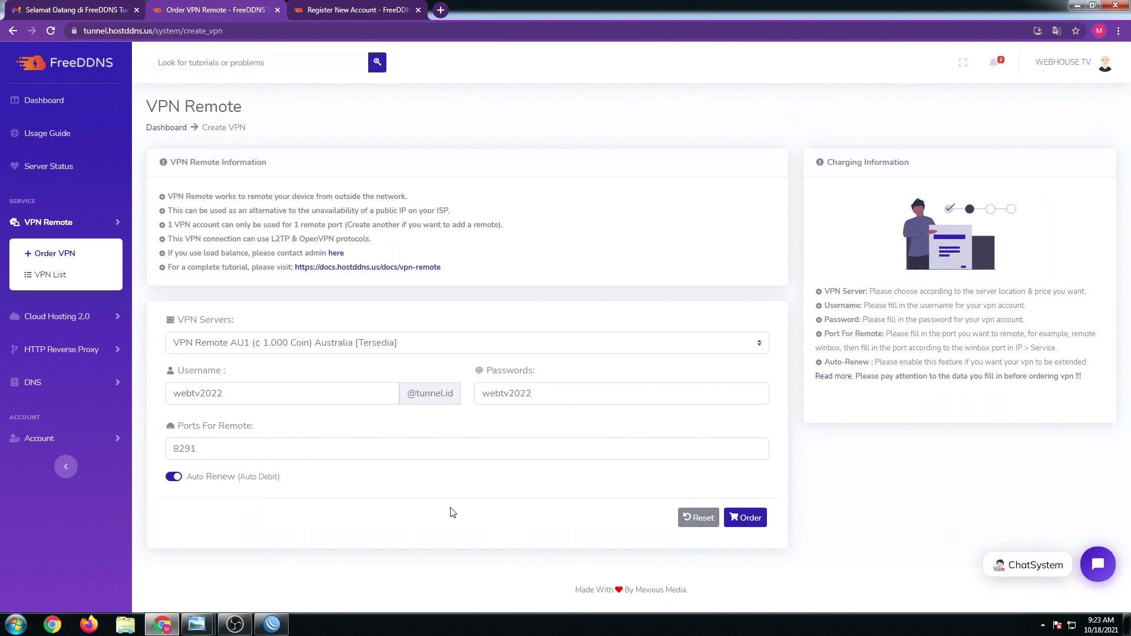
left_click(755, 525)
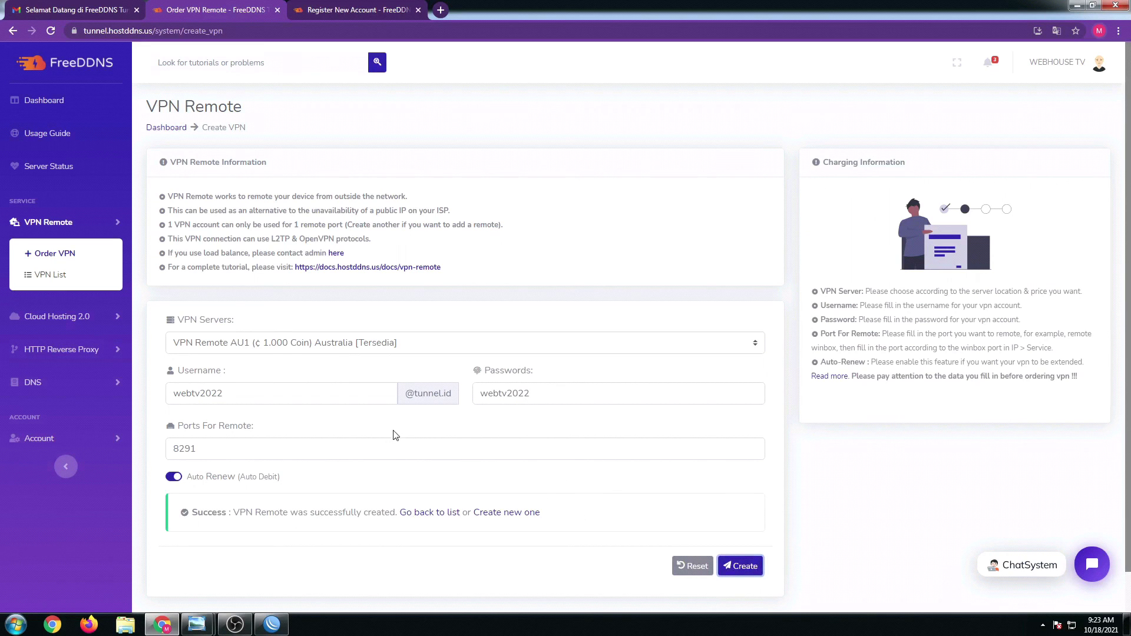
scroll(398, 436, "down", 1)
scroll(147, 365, "up", 1)
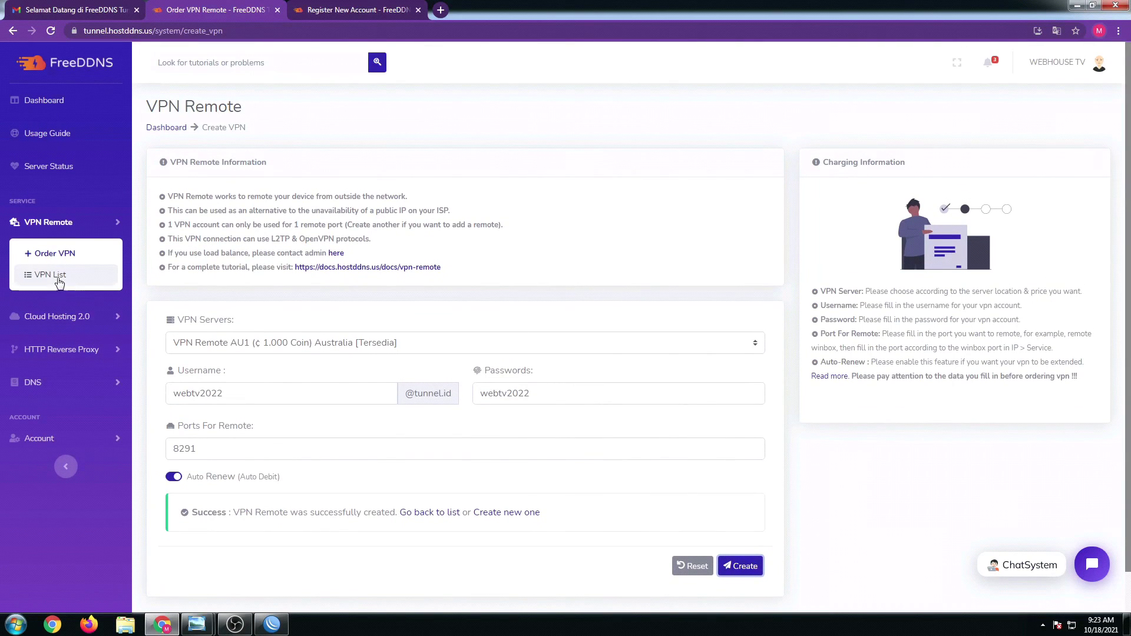
- Open the new account via VPN List > Manage and copy its MikroTik ovpn-client script
left_click(56, 276)
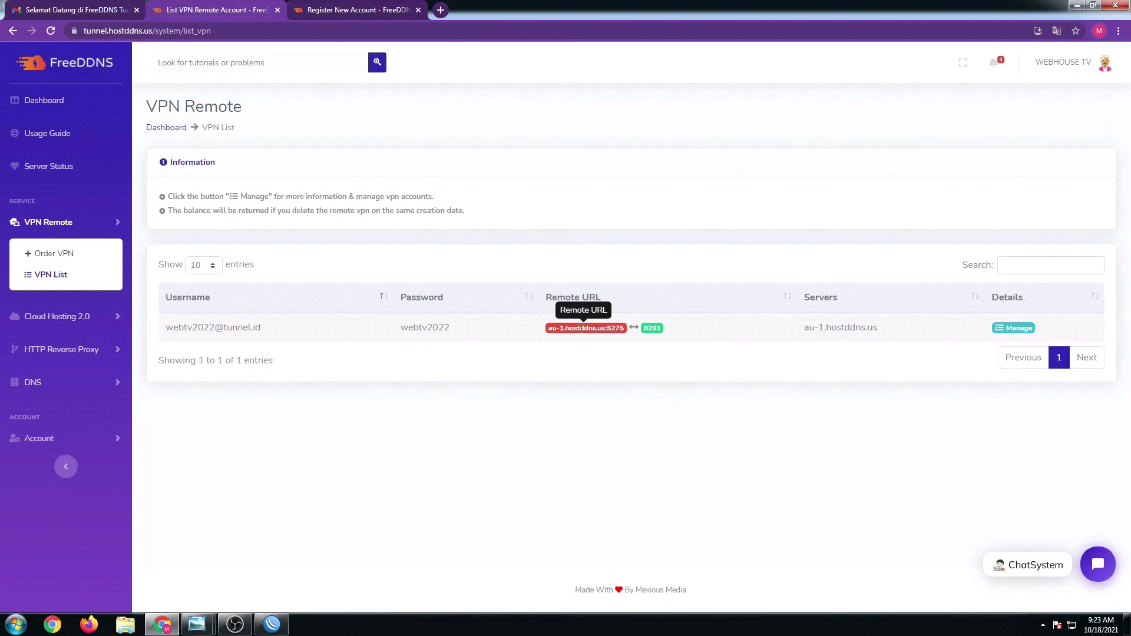
left_click(1016, 334)
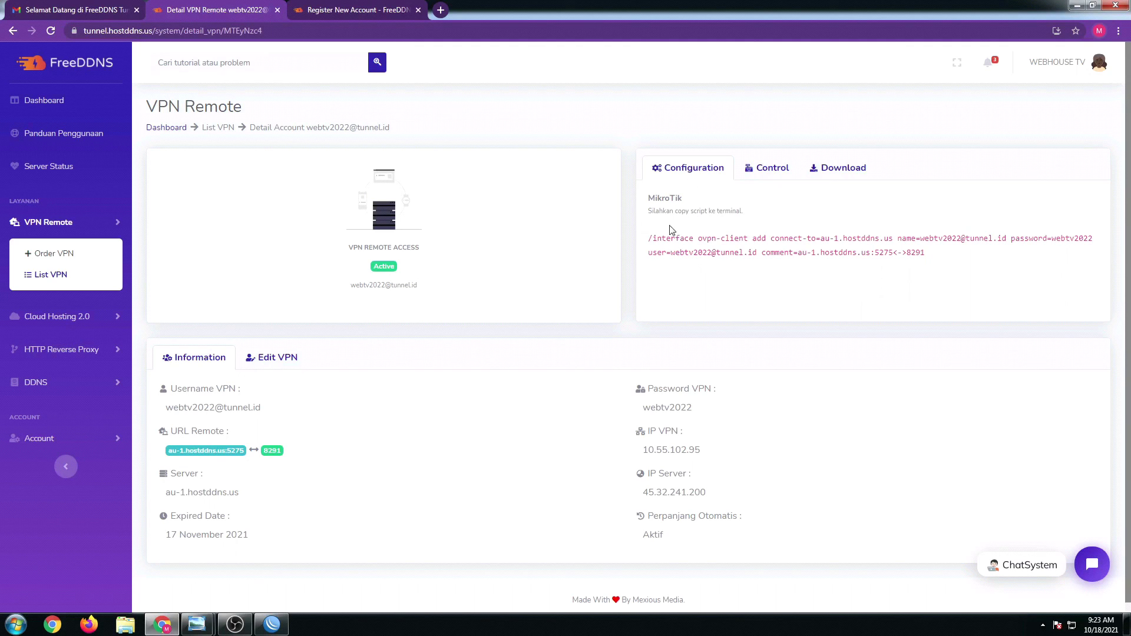
left_click_drag(651, 238, 921, 252)
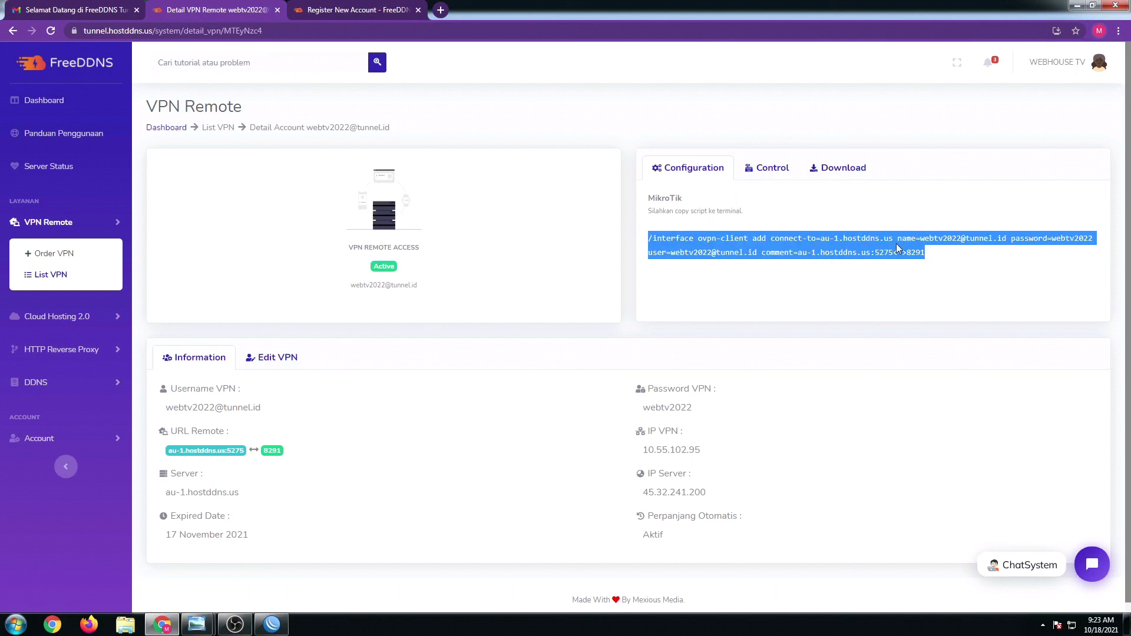
right_click(897, 248)
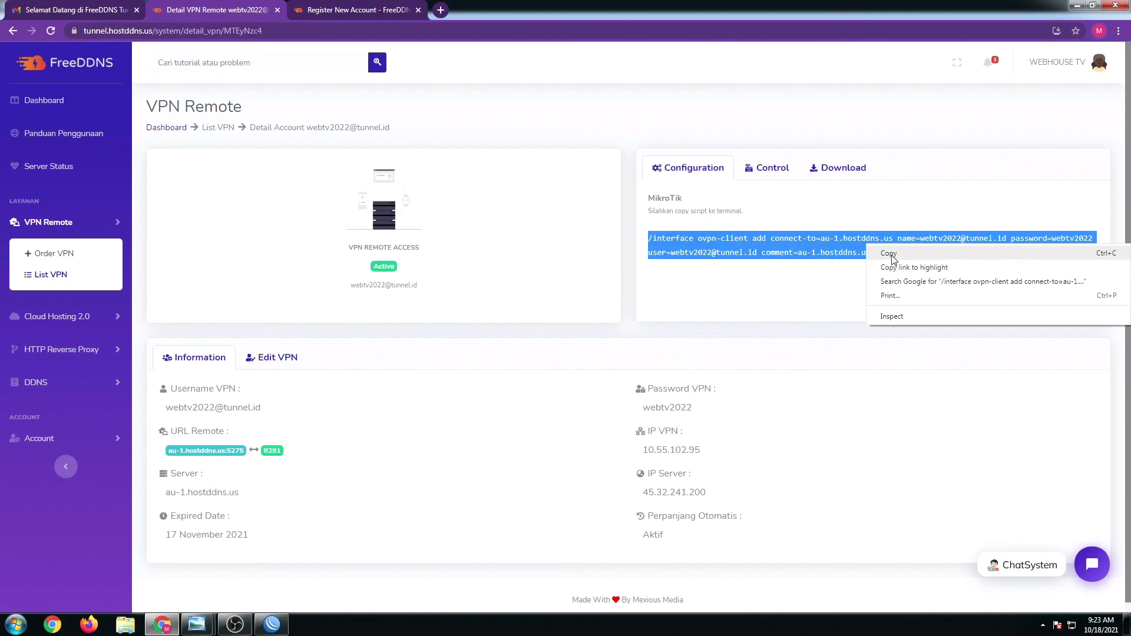
left_click(889, 254)
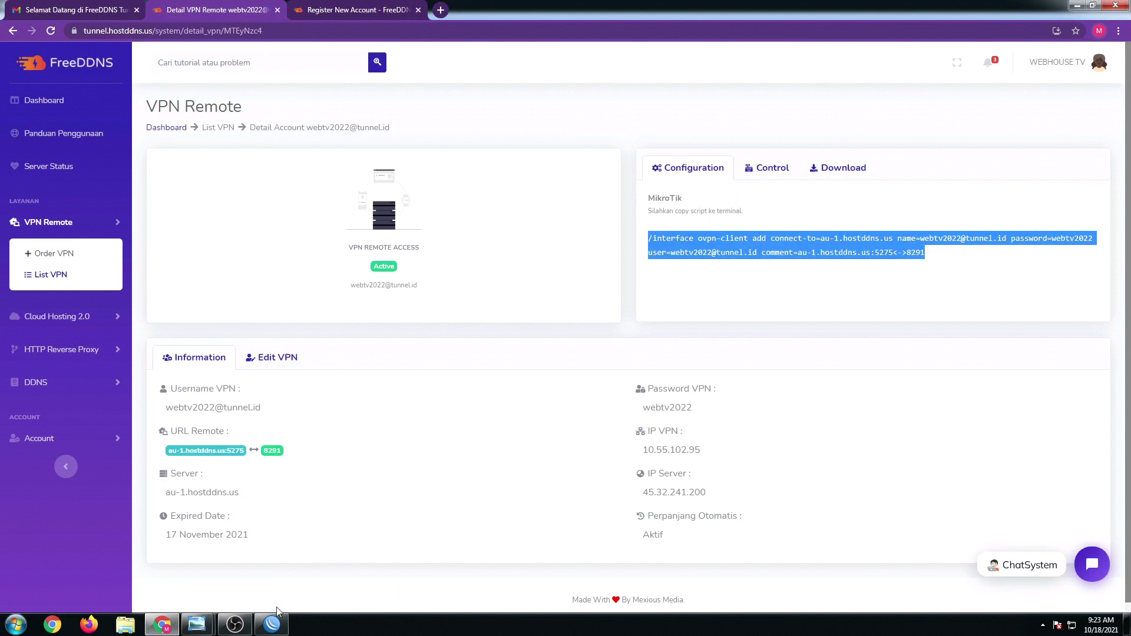
- In WinBox, maximize the Interface List, widen its Name column, and select the ether1-WAN1 and ether2-WAN2 rows
left_click(273, 625)
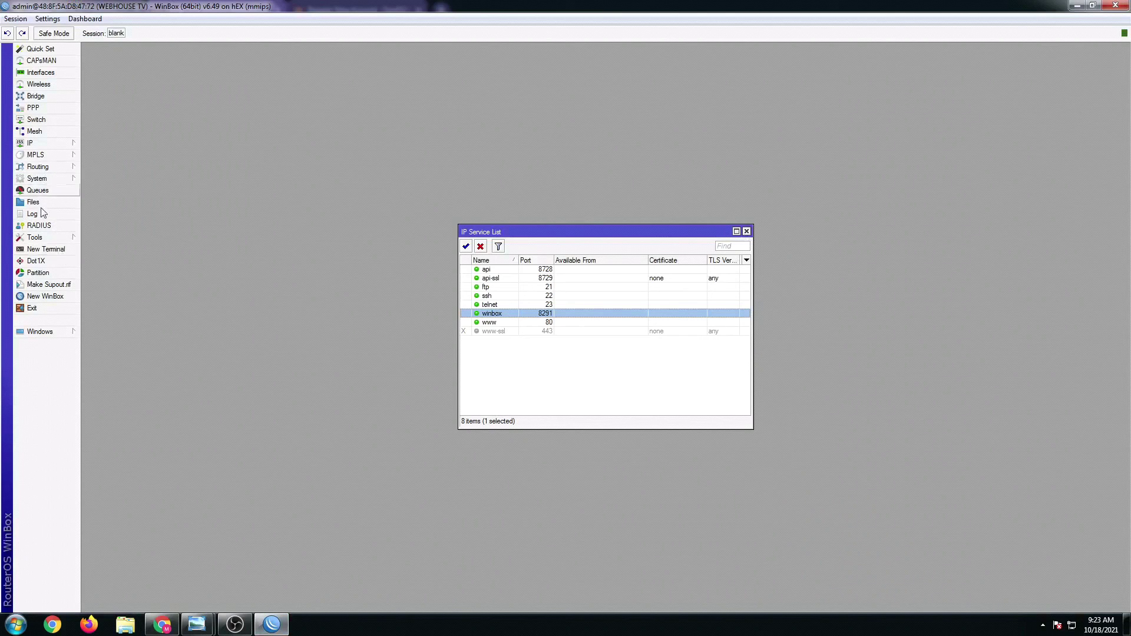
left_click(35, 147)
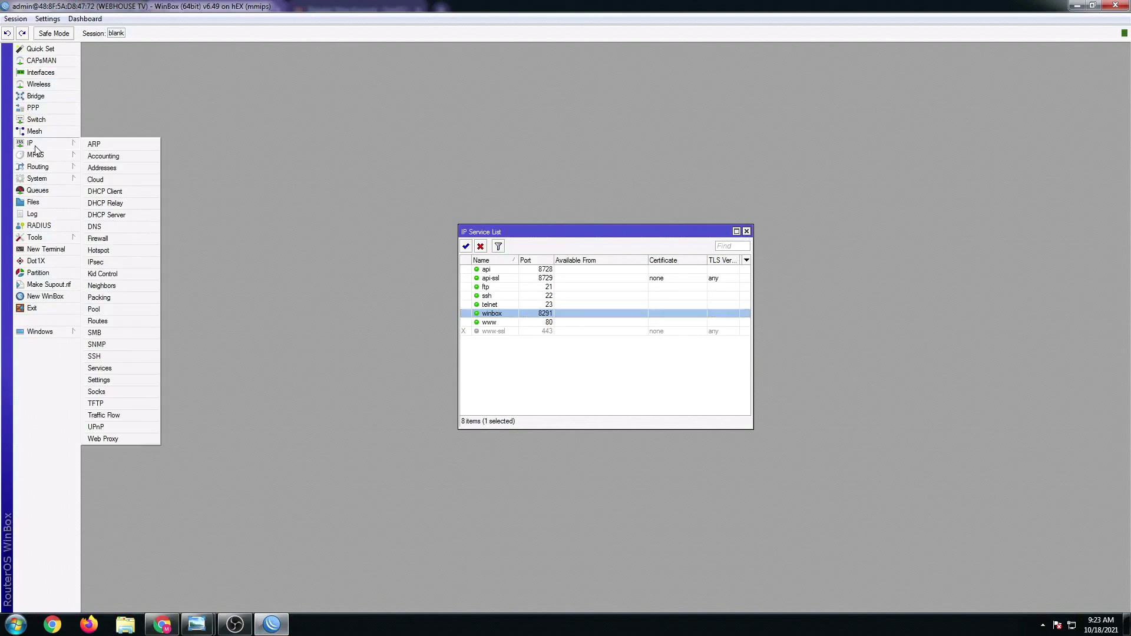
left_click(40, 73)
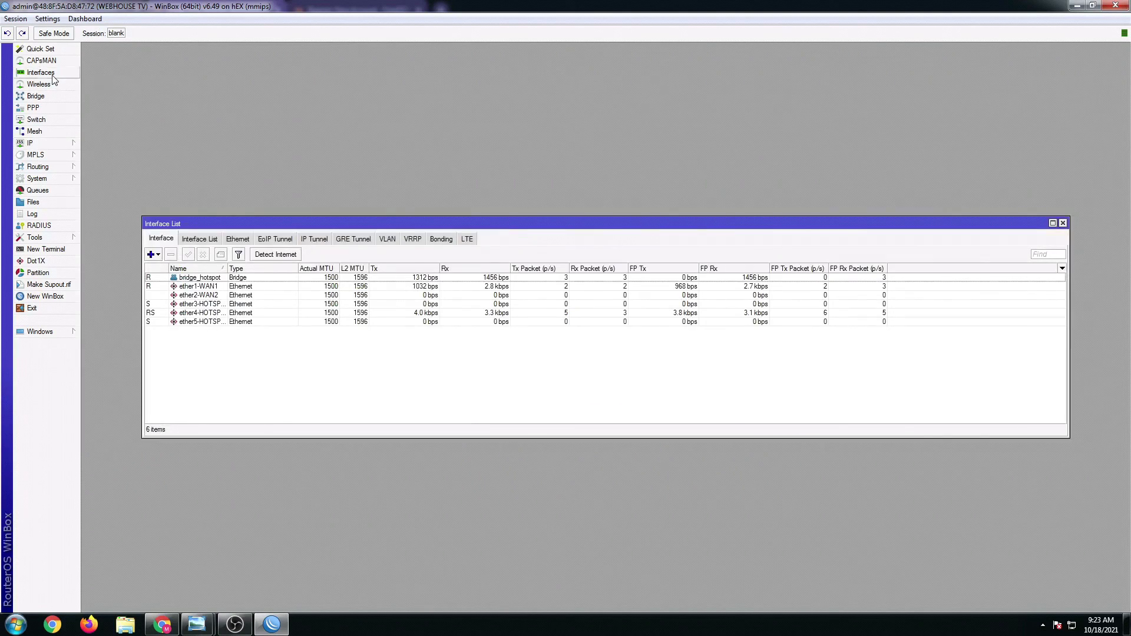
left_click(1053, 223)
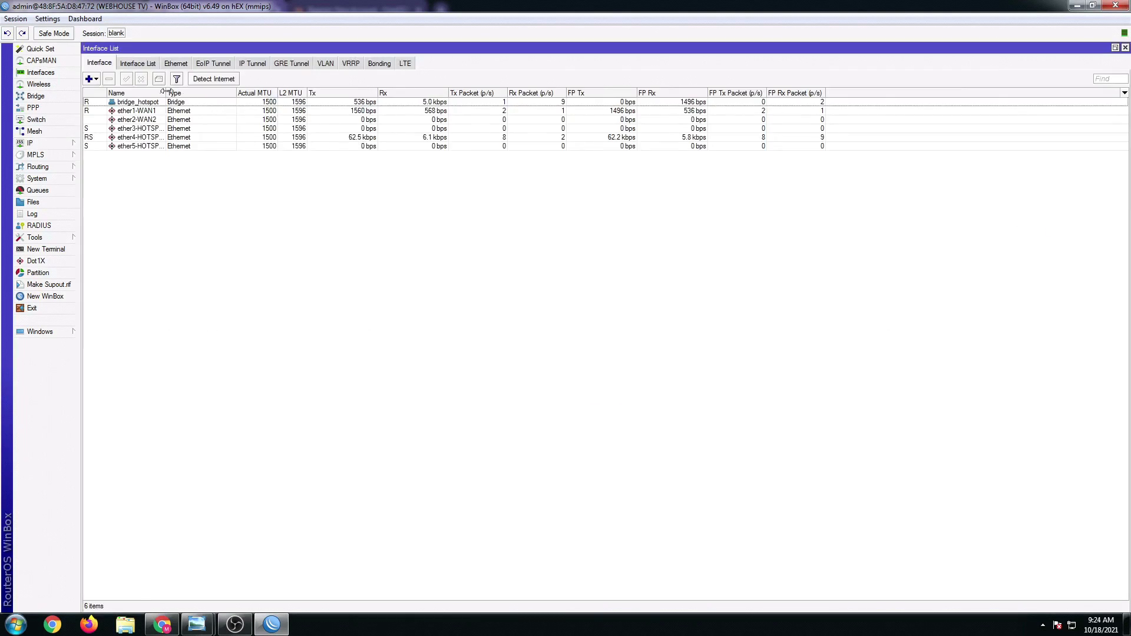
left_click_drag(170, 95, 183, 95)
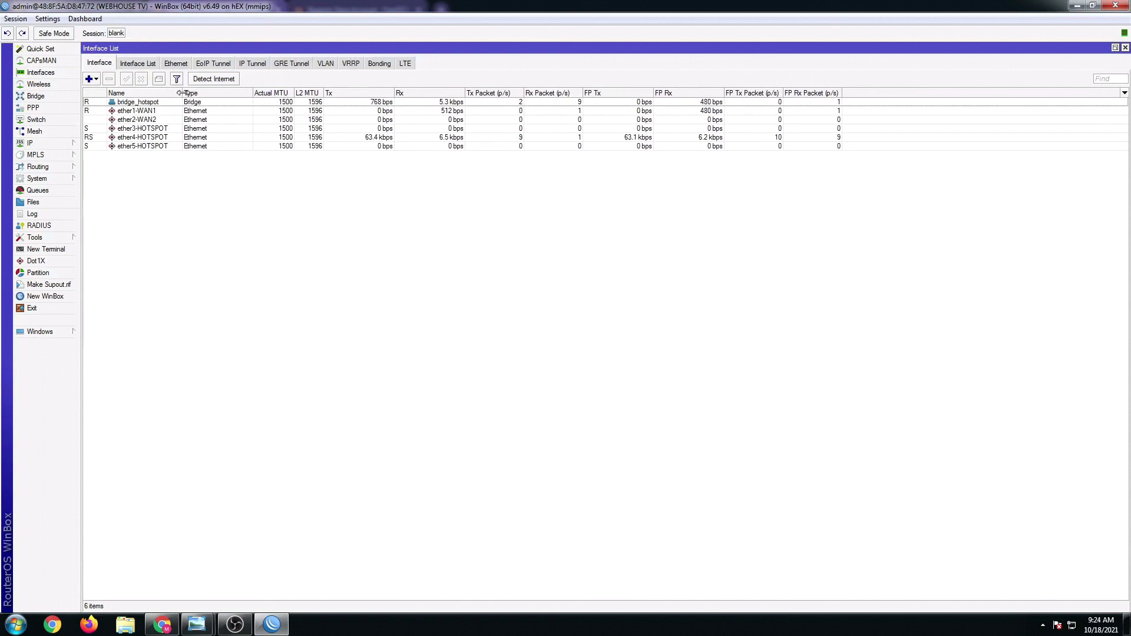
left_click(151, 112)
left_click(151, 120)
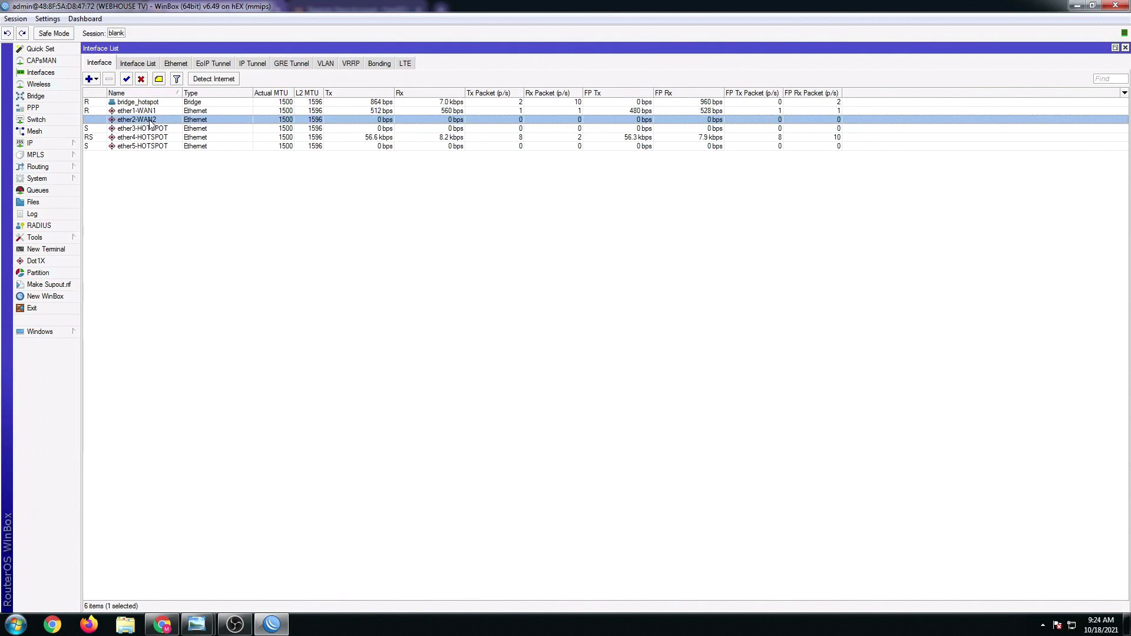
- Paste and run the OVPN client script in a new router Terminal
left_click(46, 249)
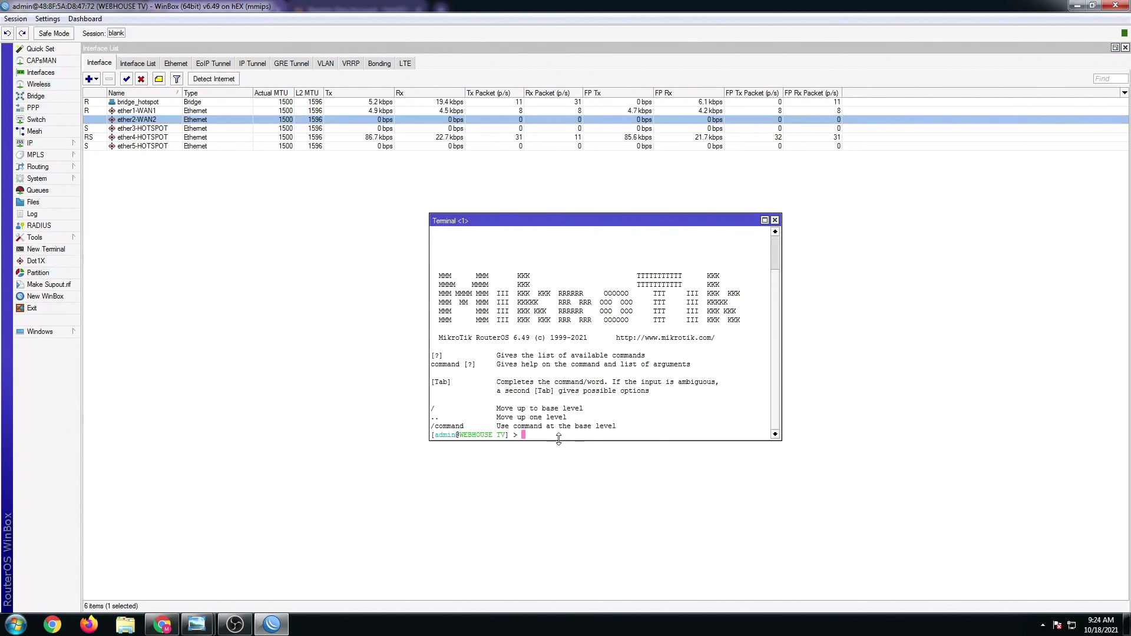
right_click(538, 438)
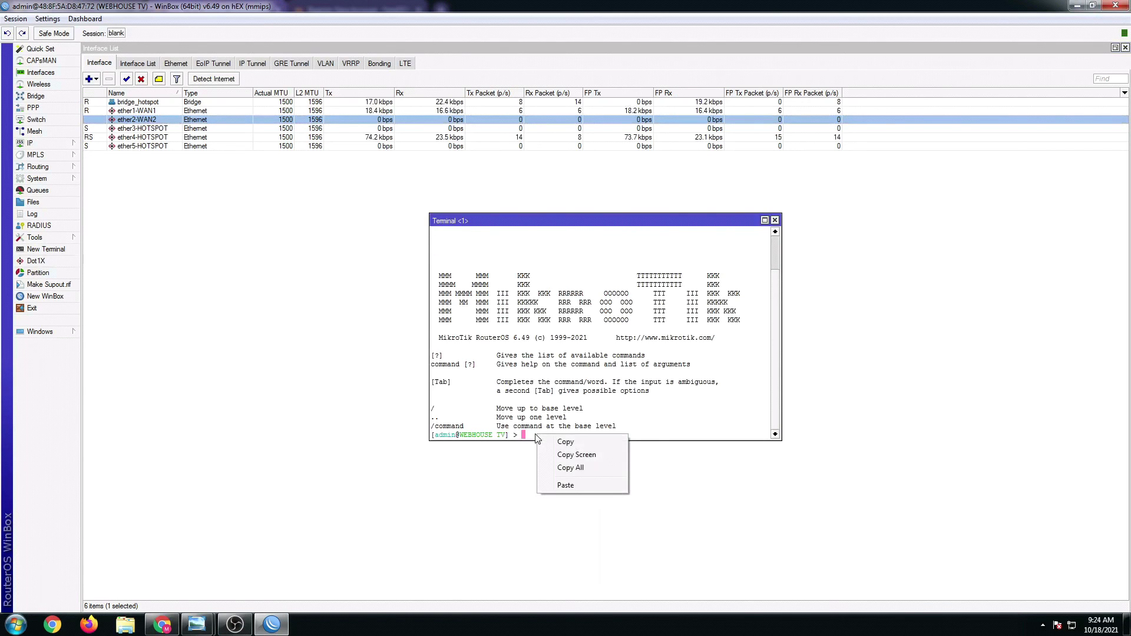
left_click(565, 488)
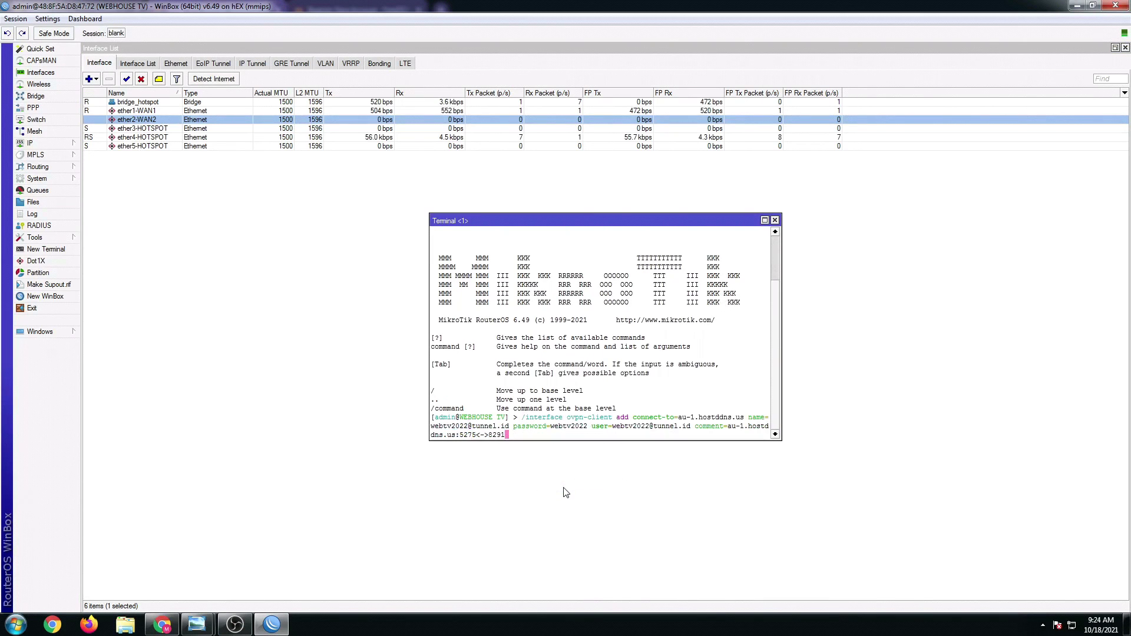
key("Return")
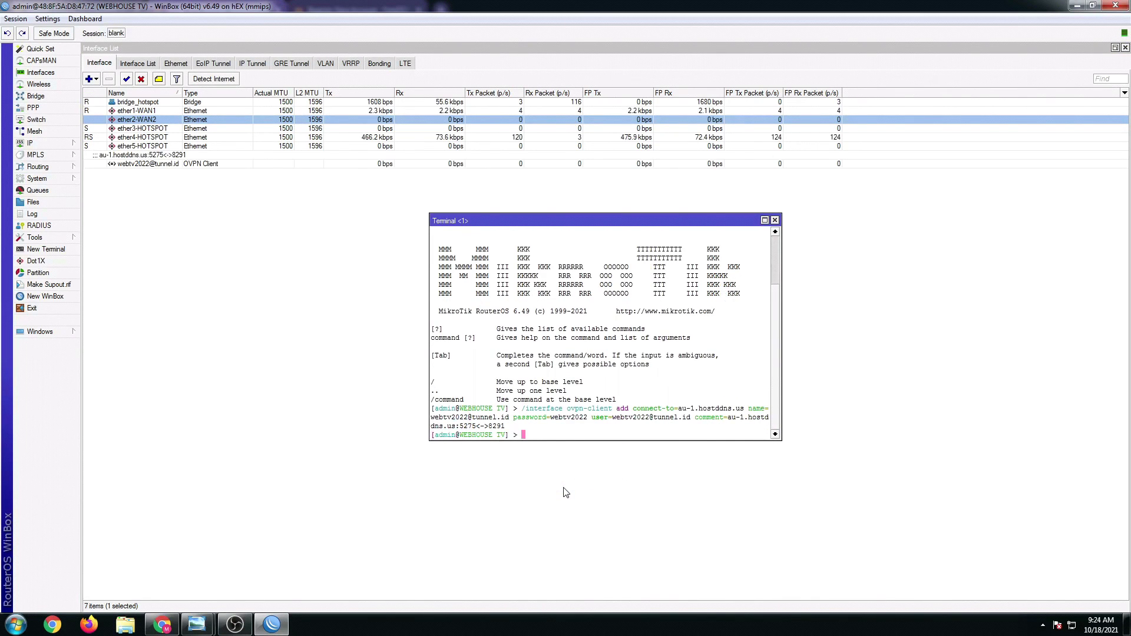
left_click(775, 220)
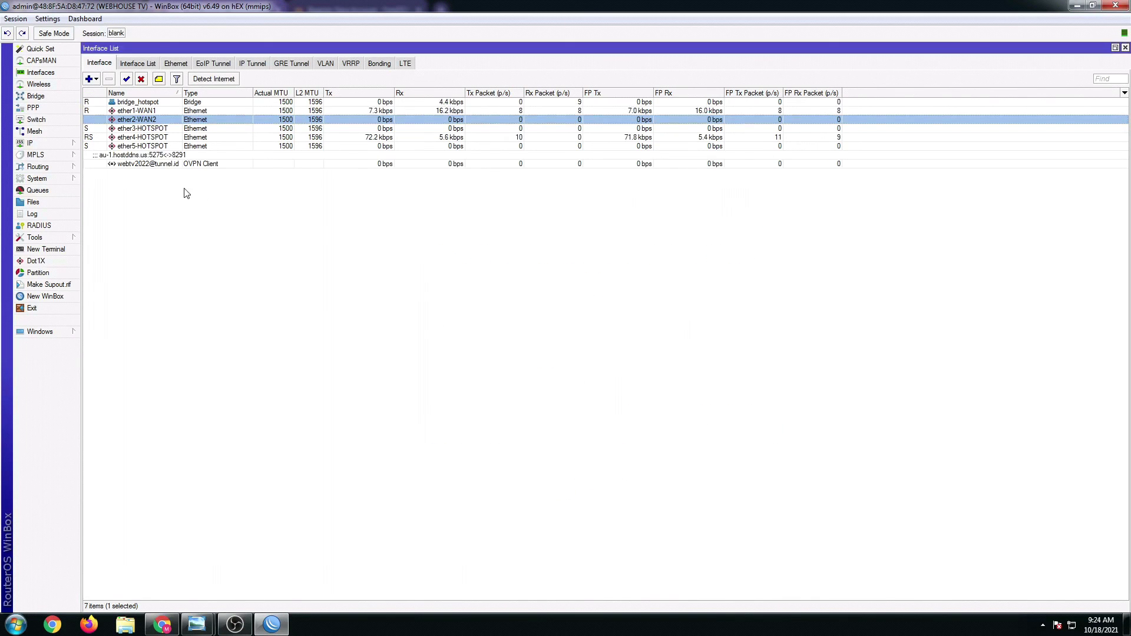
- Open the new OVPN Client interface's properties to confirm Status: connected
left_click(144, 165)
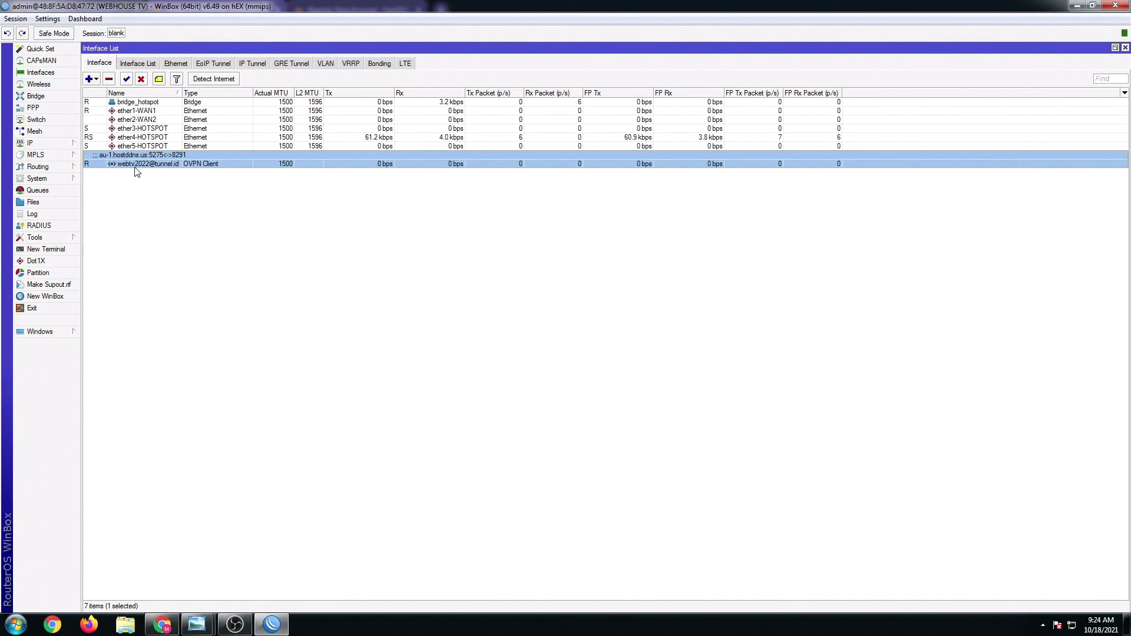
left_click_drag(183, 94, 193, 94)
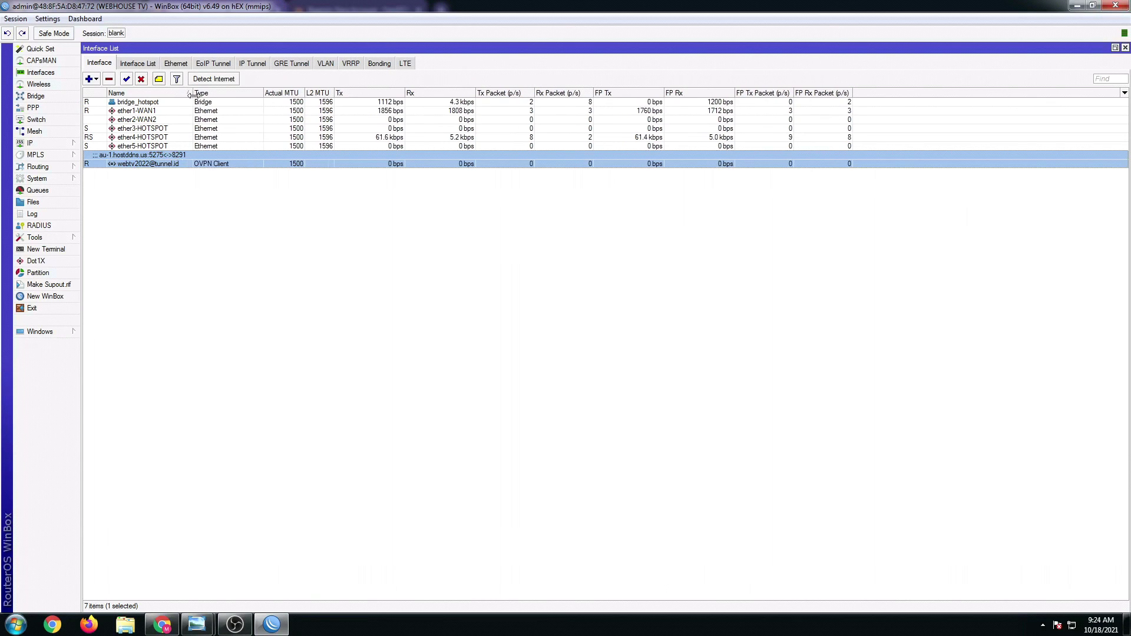
left_click(162, 175)
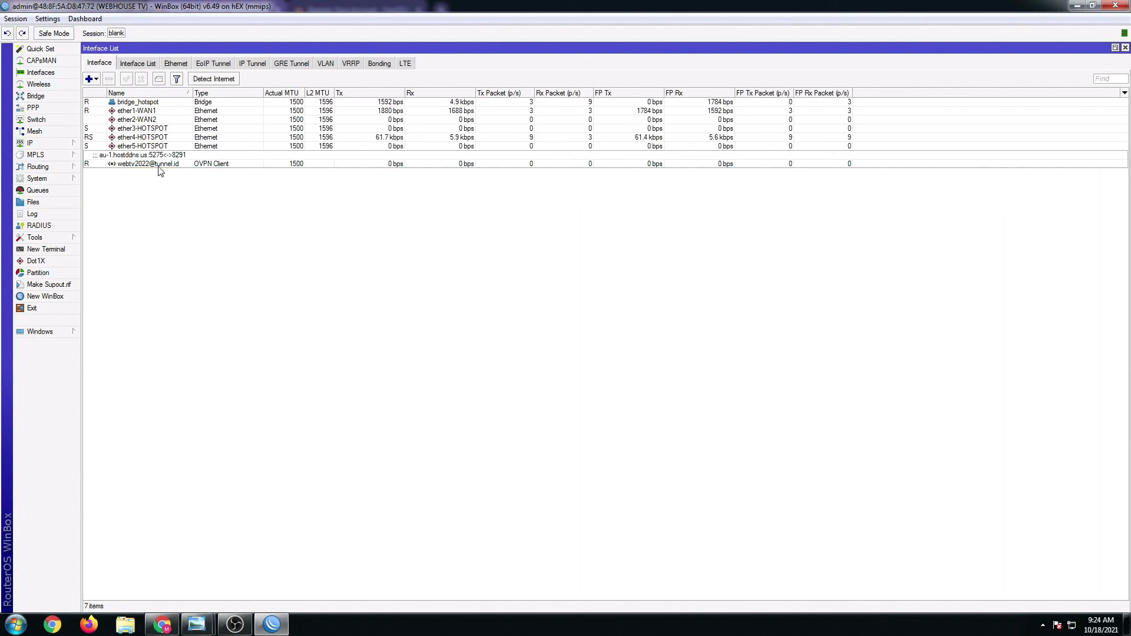
double_click(158, 165)
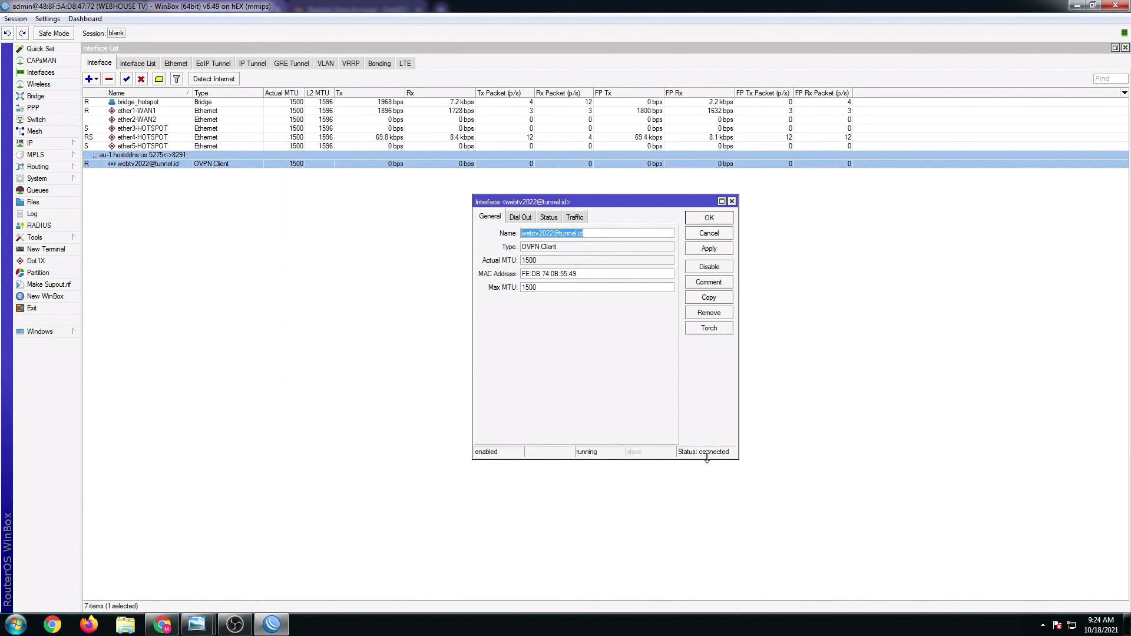
left_click(709, 218)
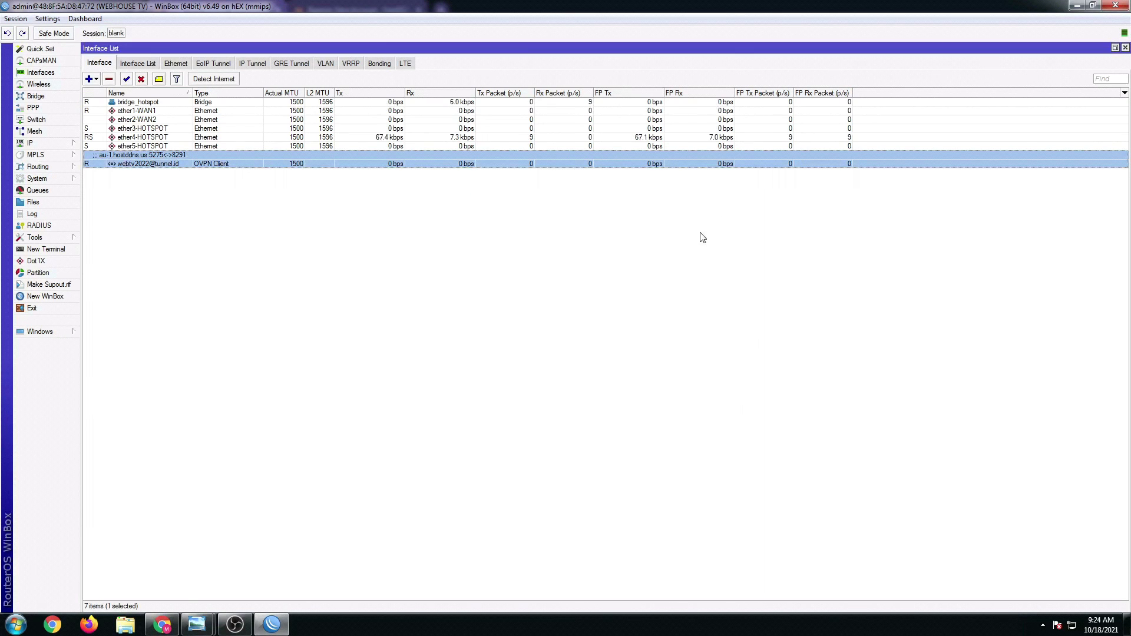
- Close WinBox, dismiss its crash notice, and copy the remote URL au-1.hostddns.us:5275 from the page
left_click(1119, 10)
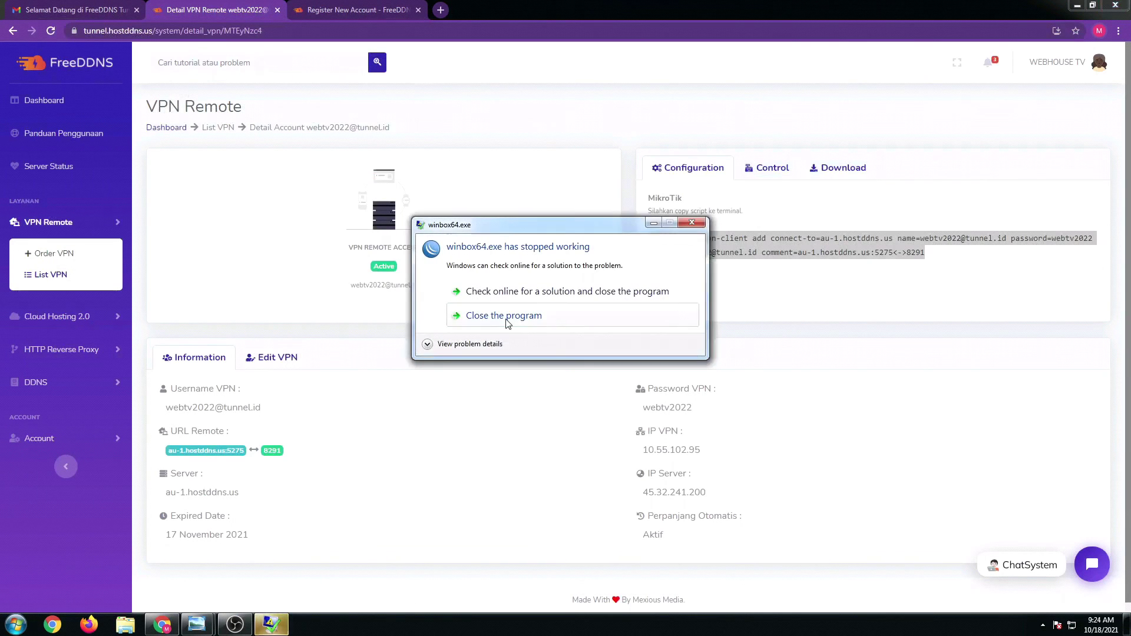
left_click(507, 318)
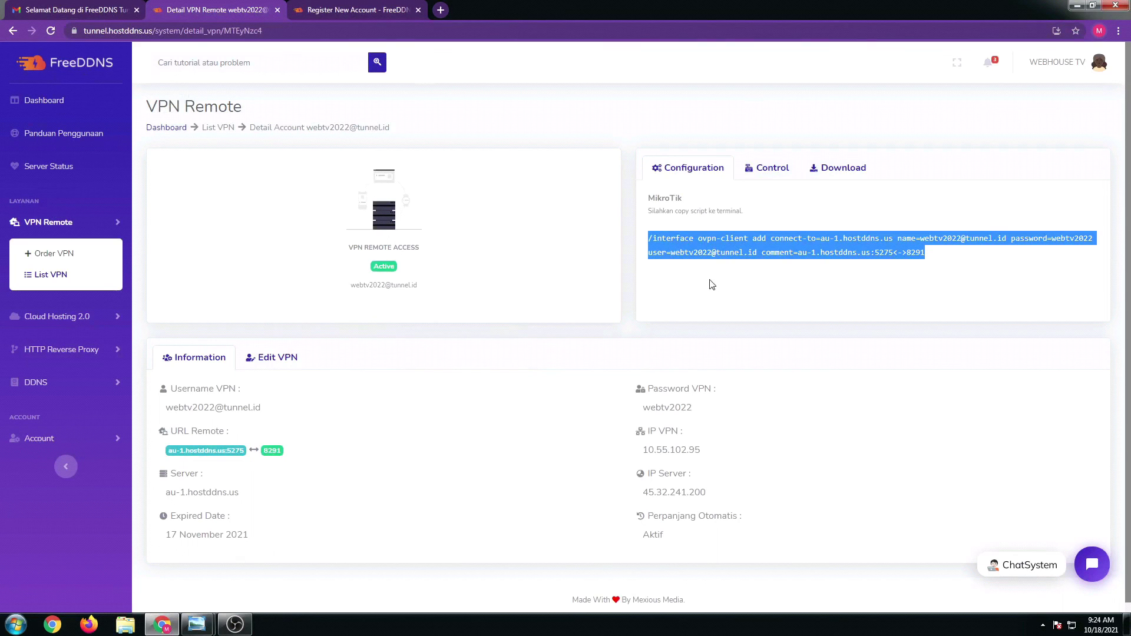
left_click(793, 284)
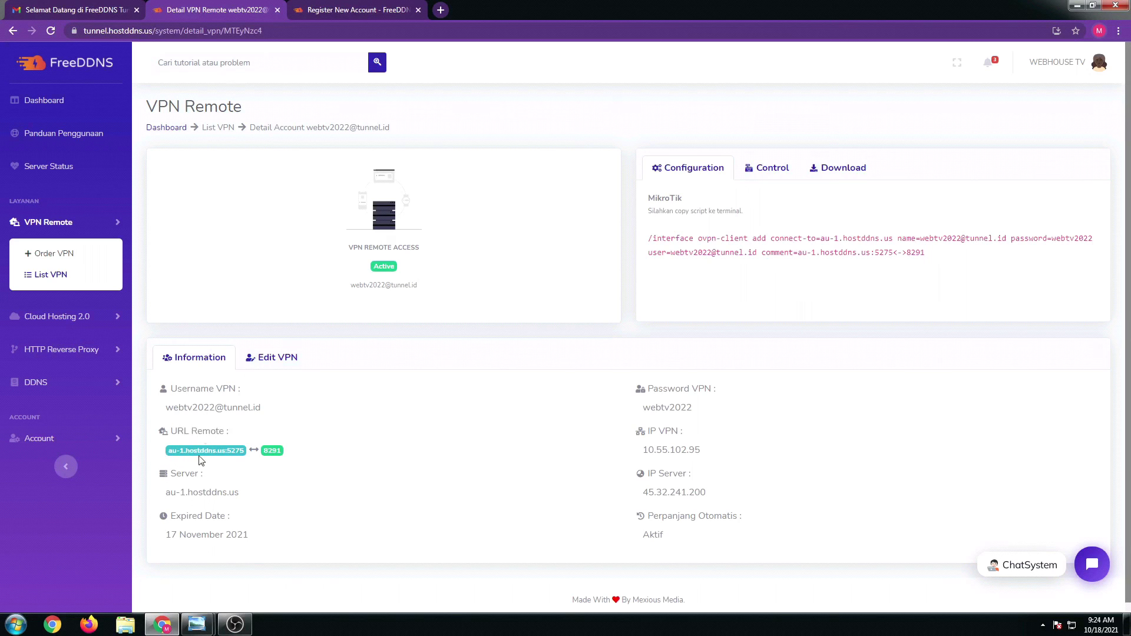
left_click_drag(174, 449, 245, 462)
right_click(239, 457)
left_click(257, 463)
- Minimize the browser and launch WinBox from the desktop, showing its Managed list
left_click(1077, 6)
double_click(67, 83)
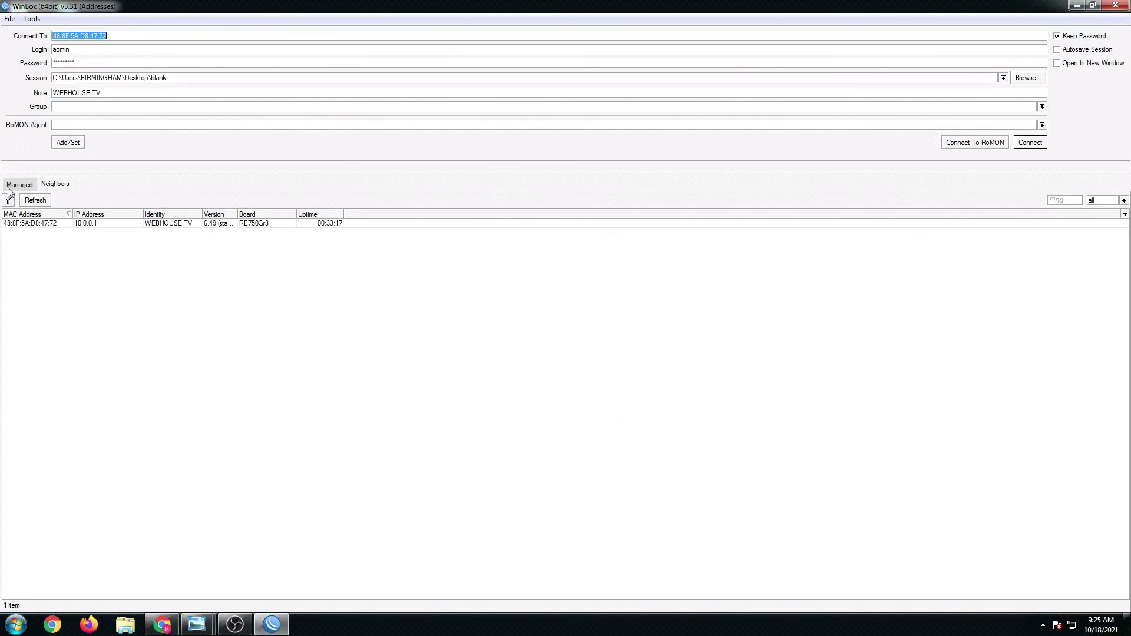
left_click(16, 188)
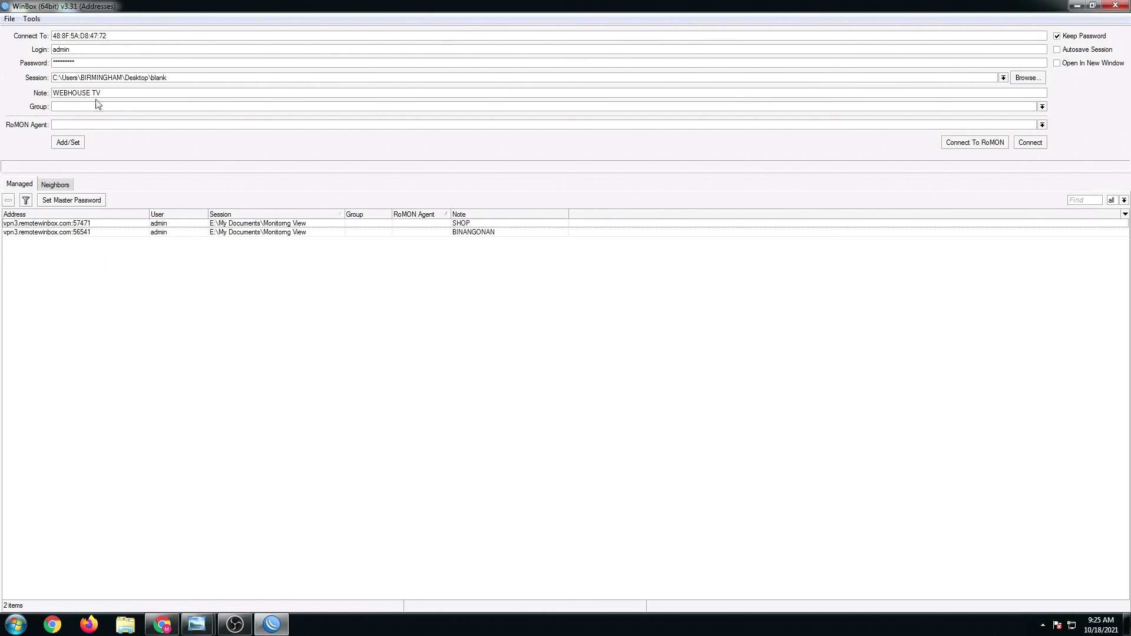
- Replace the MAC address in Connect To with au-1.hostddns.us:5275 and add it as a managed entry
left_click_drag(106, 35, 42, 36)
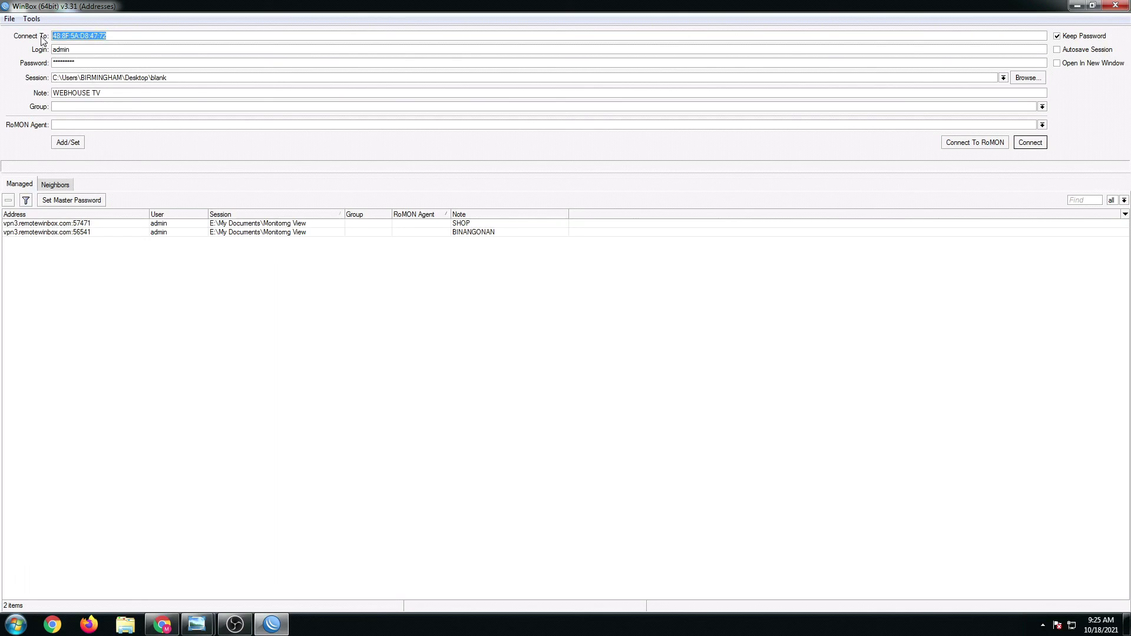
key("BackSpace")
key("ctrl+v")
left_click(68, 143)
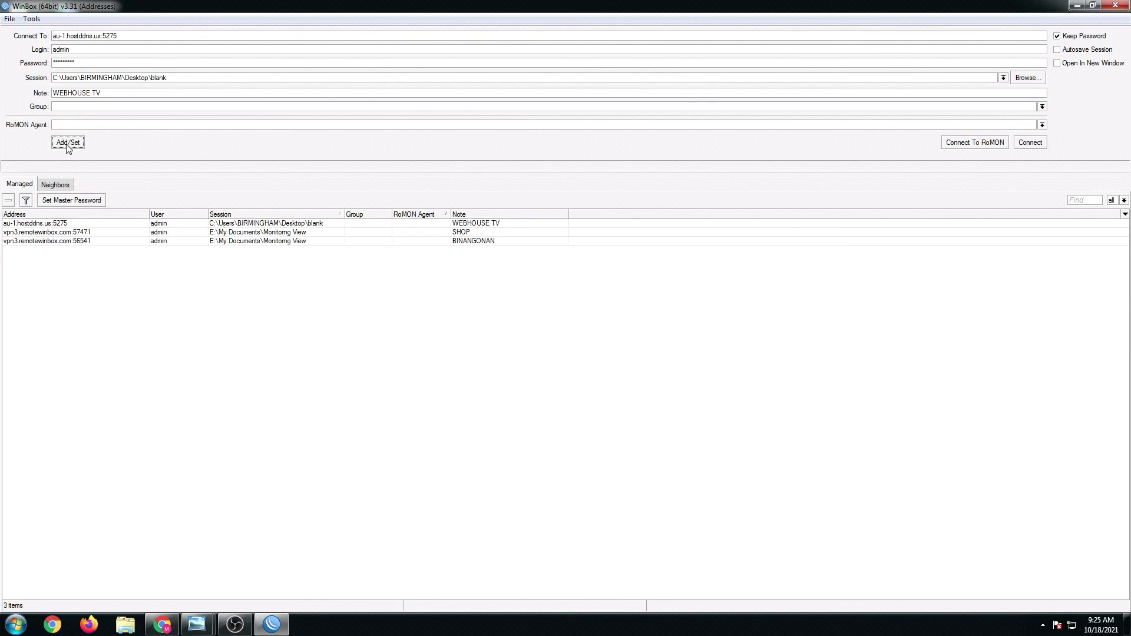
left_click(44, 225)
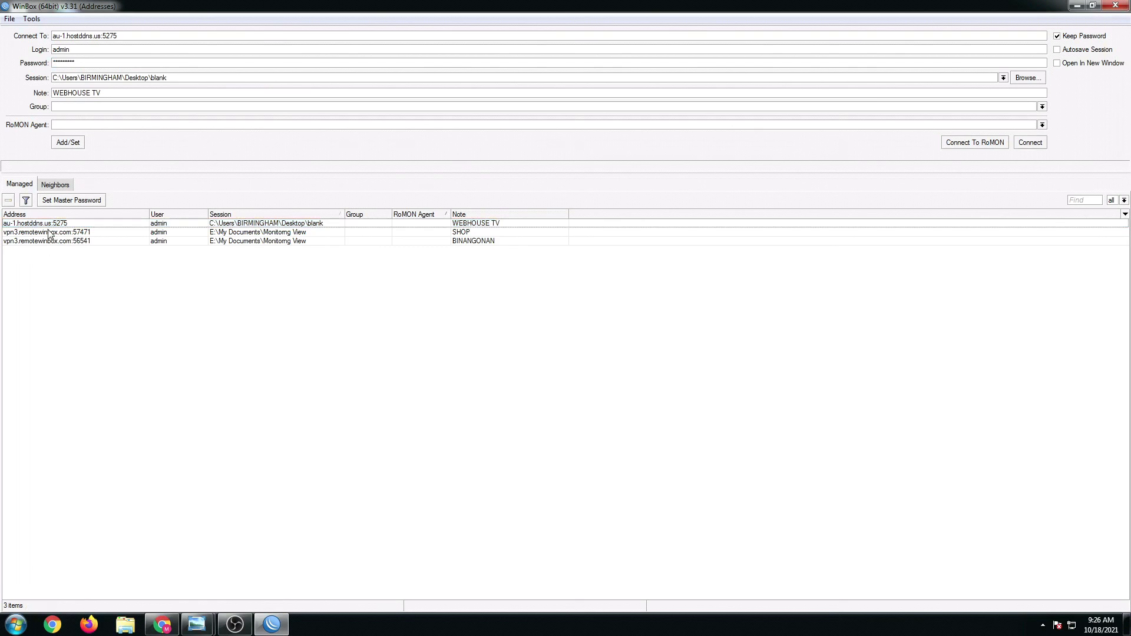
- Connect to the router through au-1.hostddns.us:5275, then bring the FreeDDNS browser page back
left_click(1035, 148)
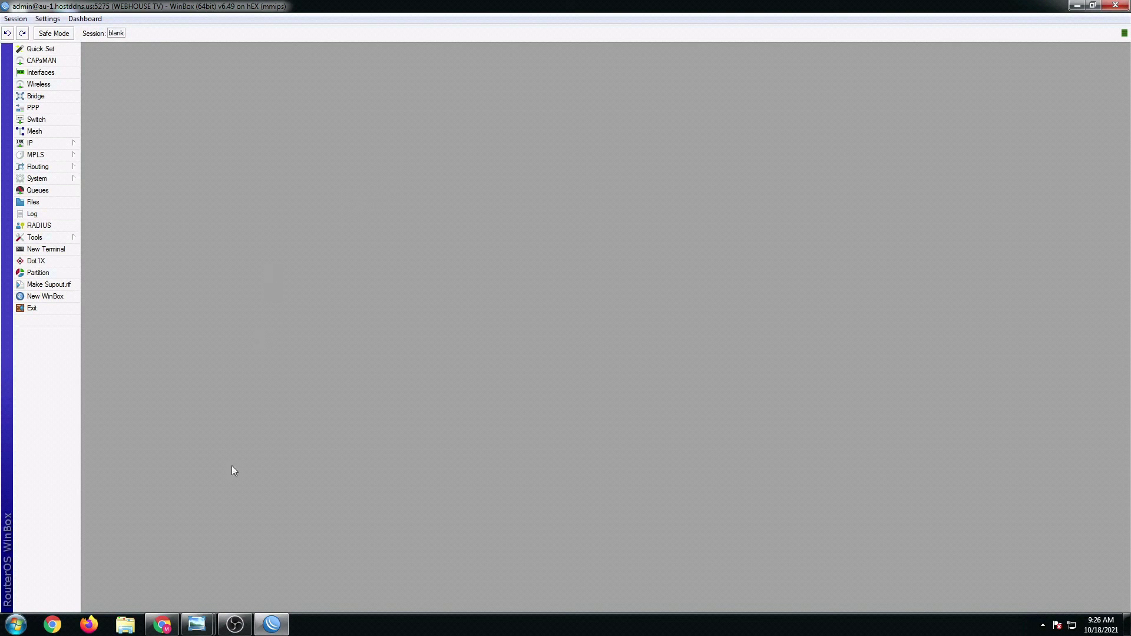
left_click(195, 583)
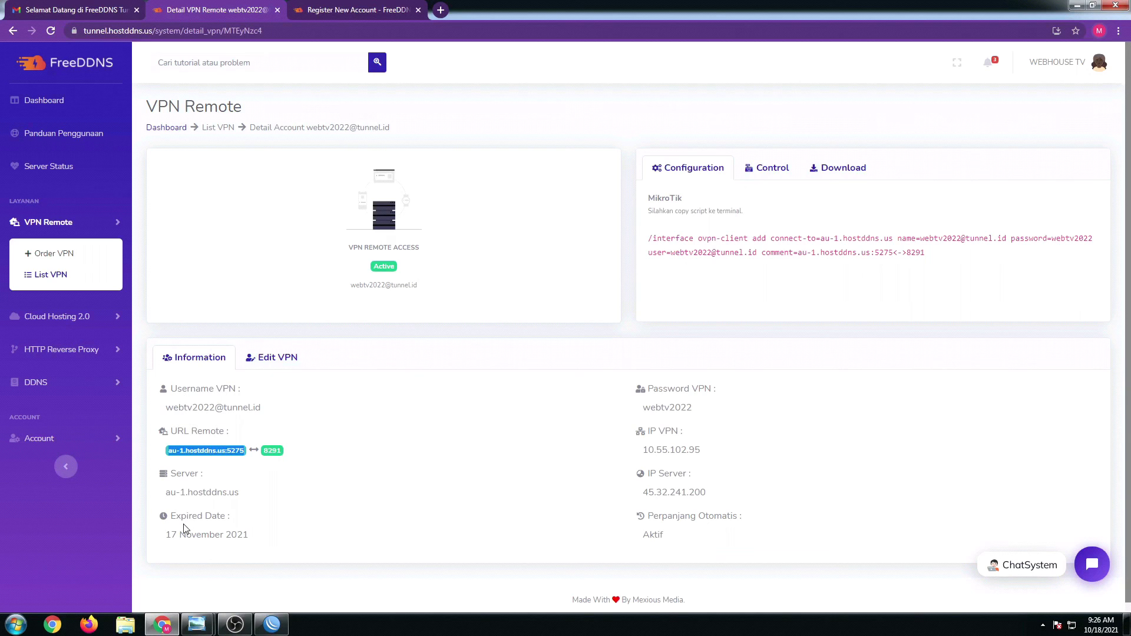
- Highlight the 17 November 2021 expiry date, then check the Dashboard and the VPN Remote > List VPN accounts
left_click_drag(171, 535, 249, 537)
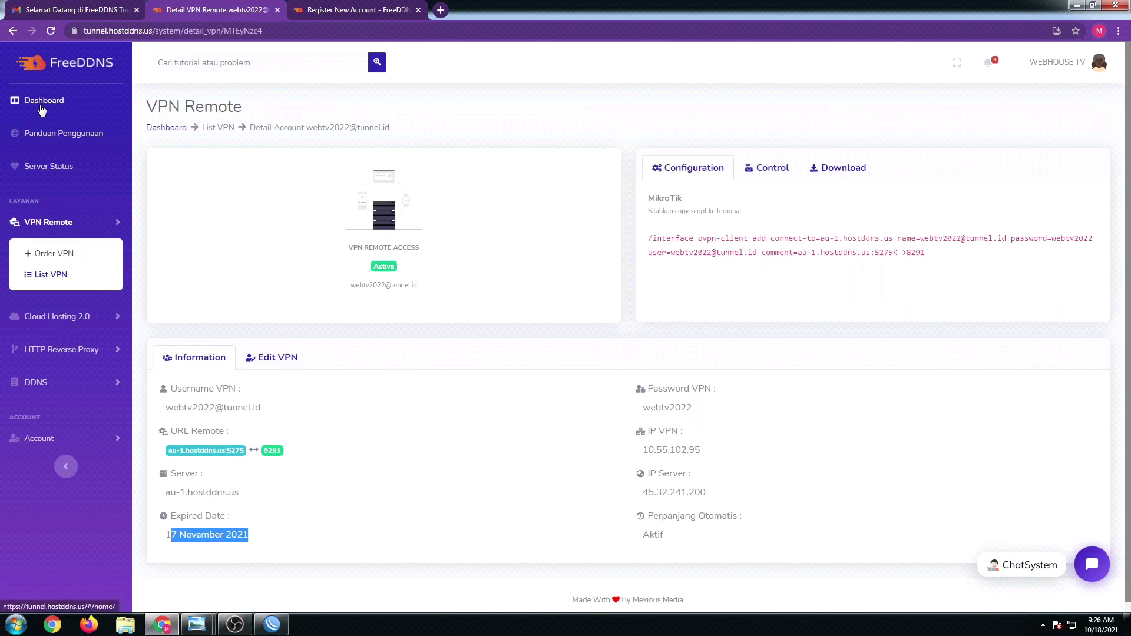
left_click(41, 102)
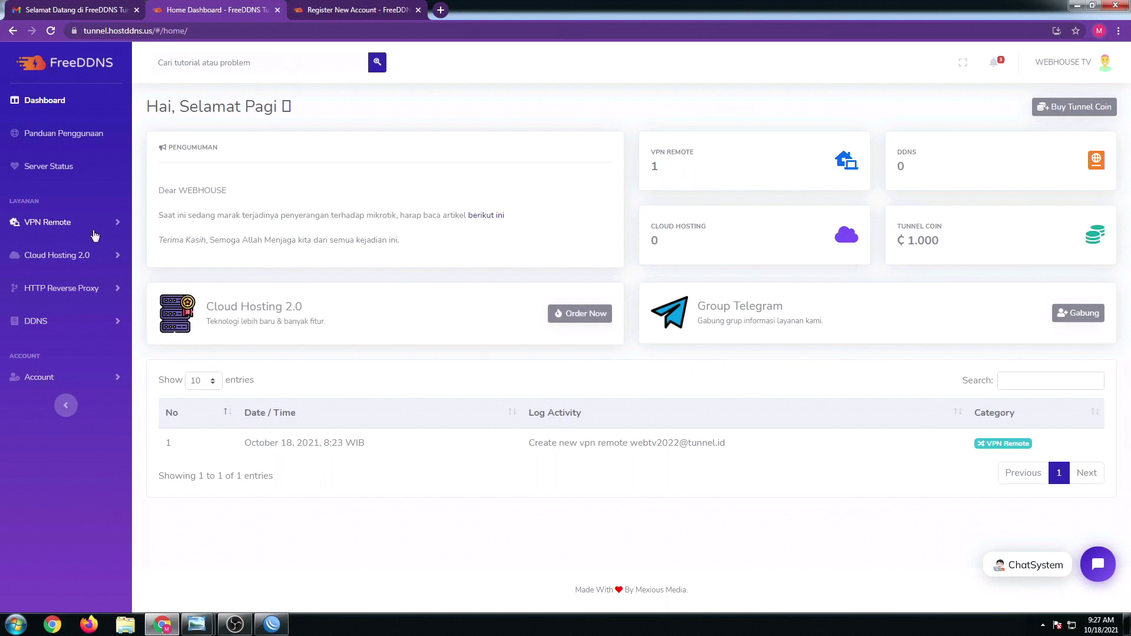
left_click(98, 231)
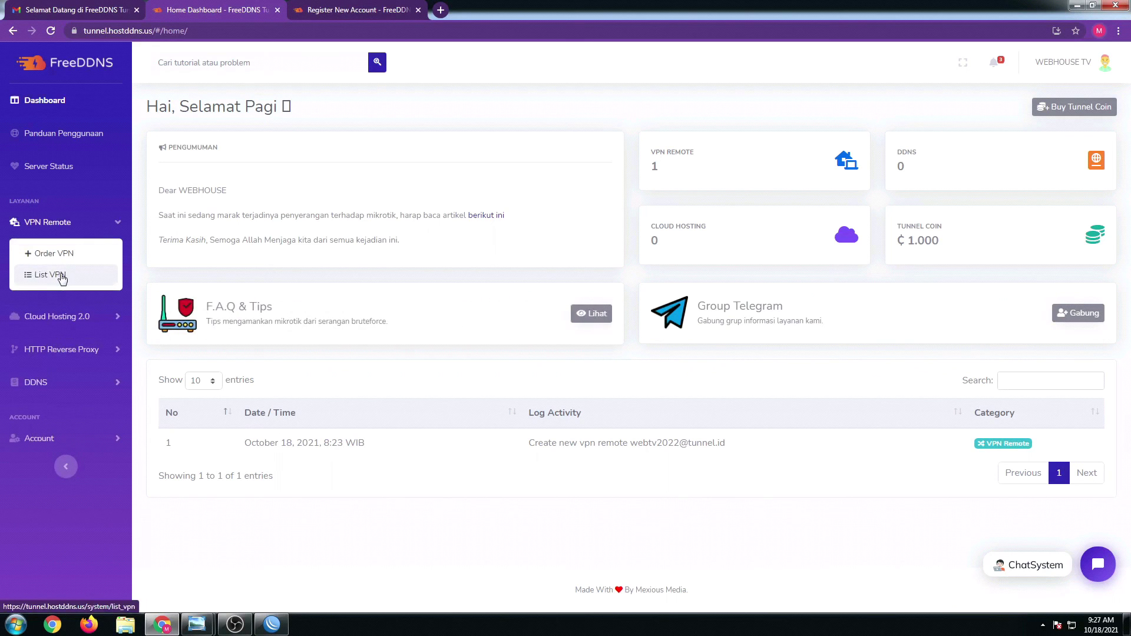
left_click(62, 276)
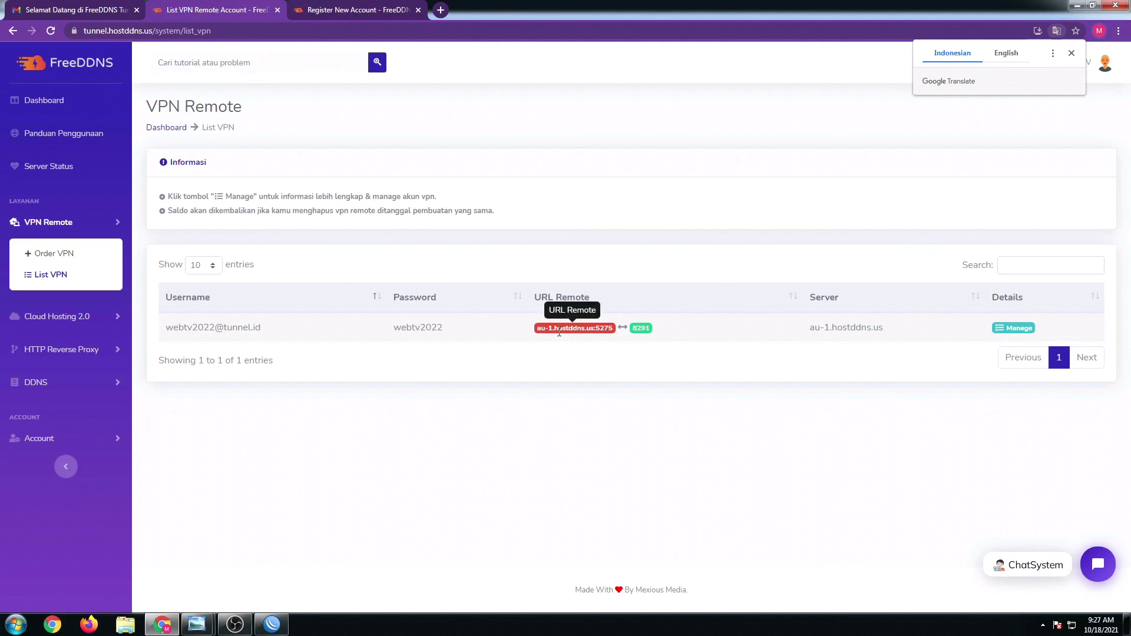
left_click(45, 104)
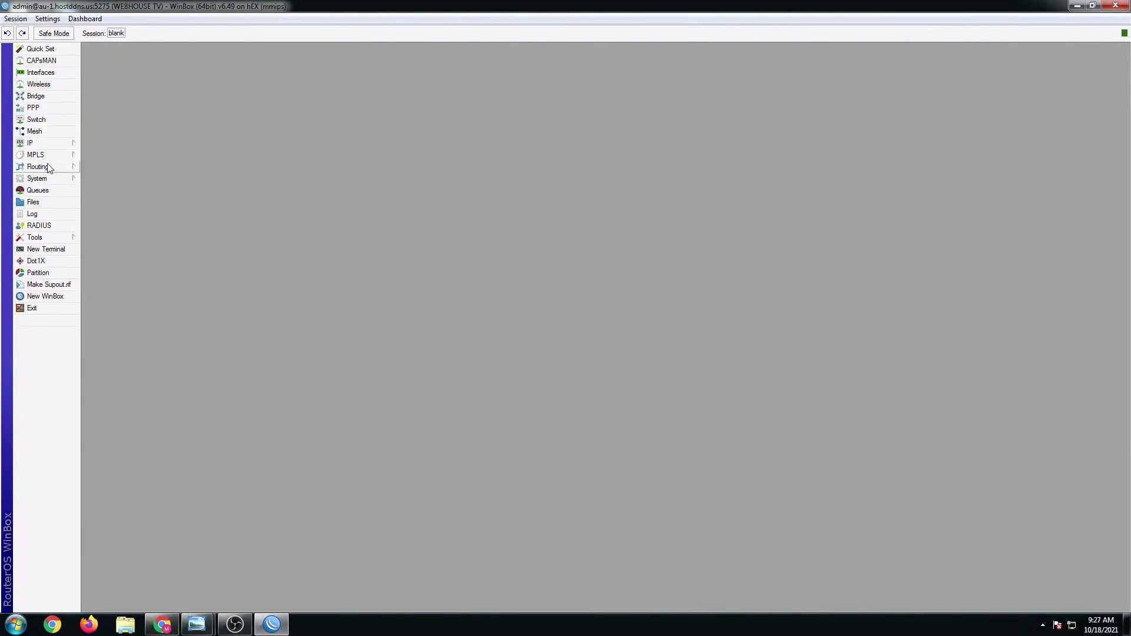
- Glance at the IP submenu in the remote WinBox session, then switch to the FreeDDNS browser dashboard
left_click(38, 147)
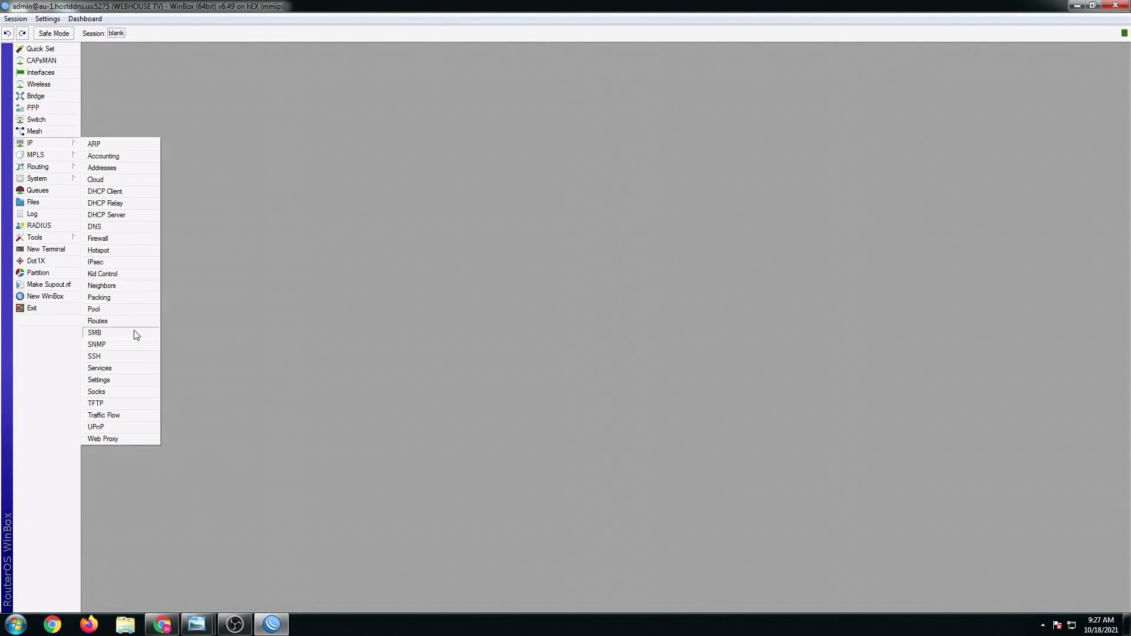
left_click(280, 458)
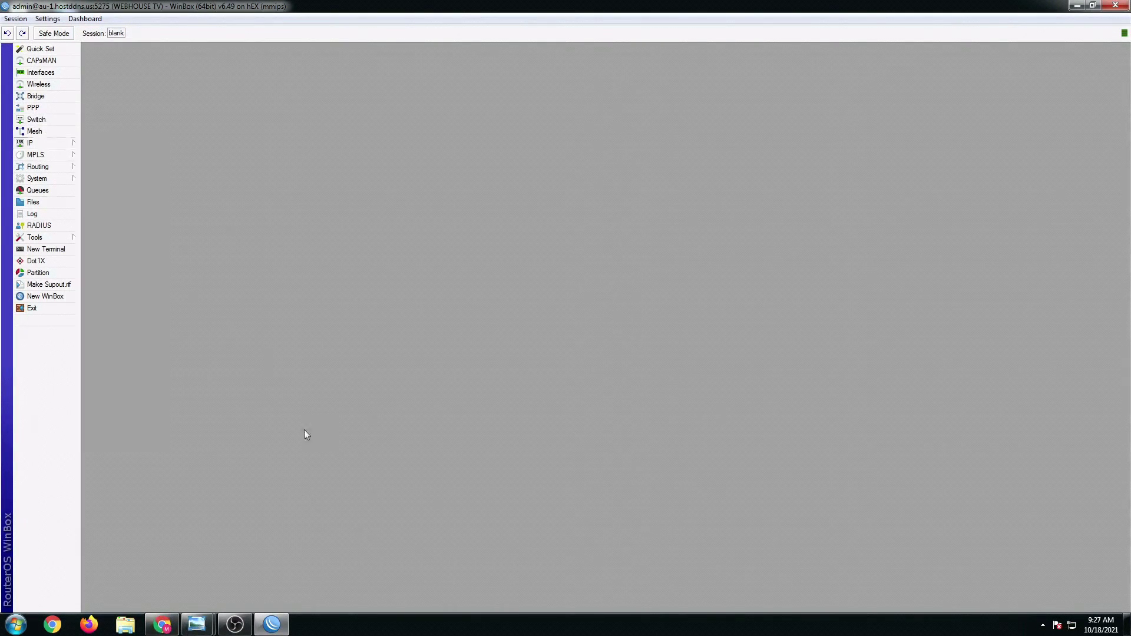
left_click(164, 623)
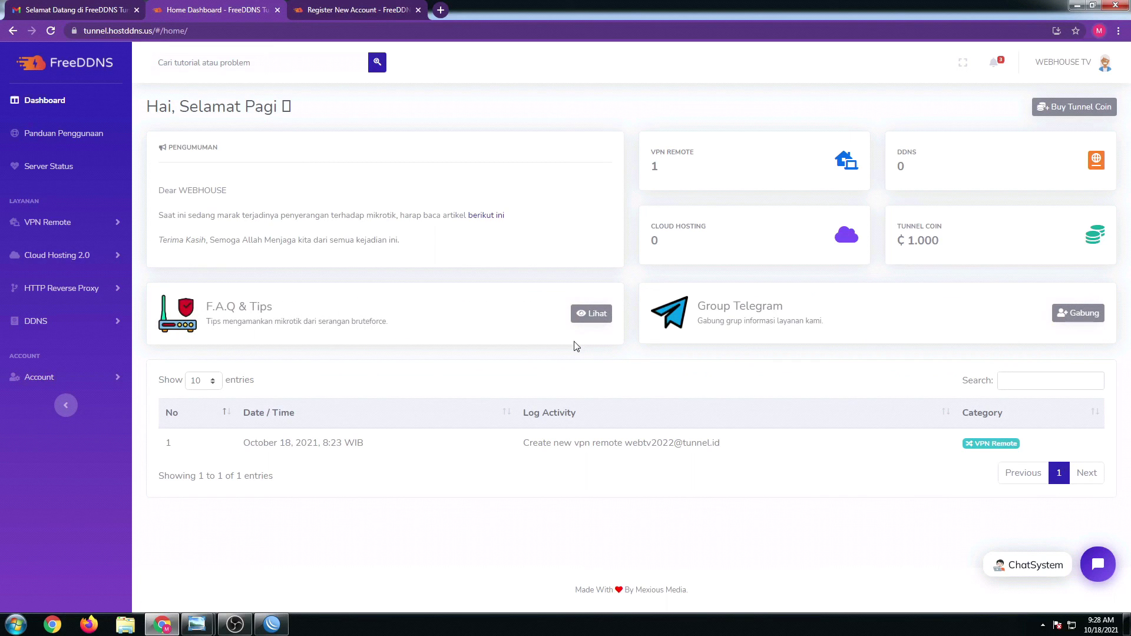
- Log out of the FreeDDNS account from the profile menu and confirm
left_click(1106, 65)
left_click(1060, 128)
left_click(703, 151)
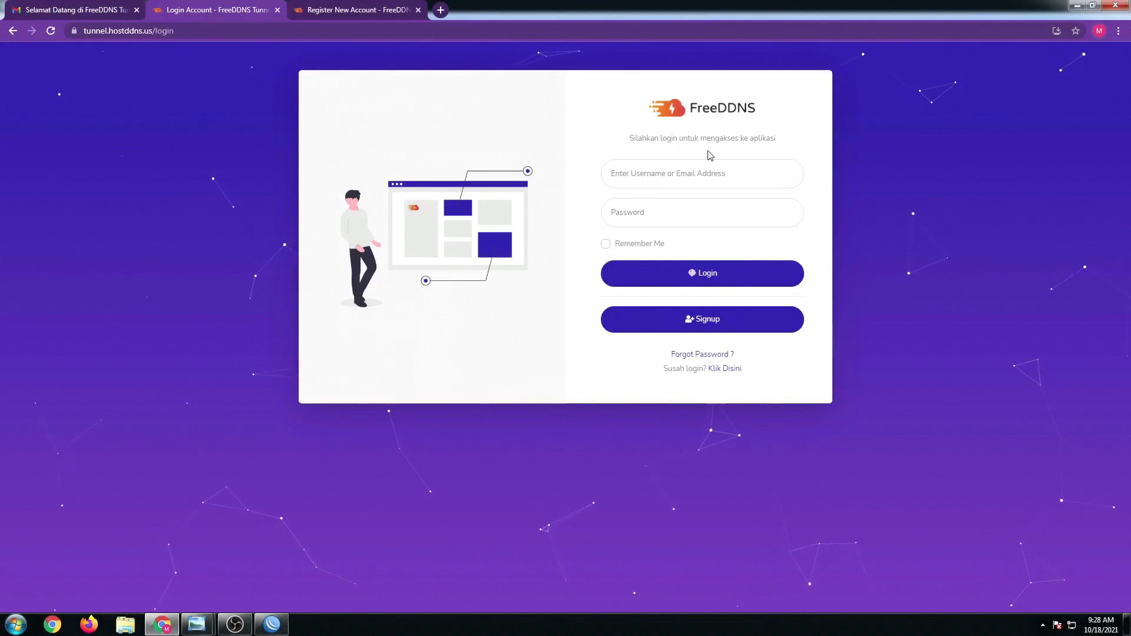
- Open the Signup page and highlight its 'Ayo Daftar. Dapatkan Gratis Saldo Rp2.000' offer
left_click(709, 329)
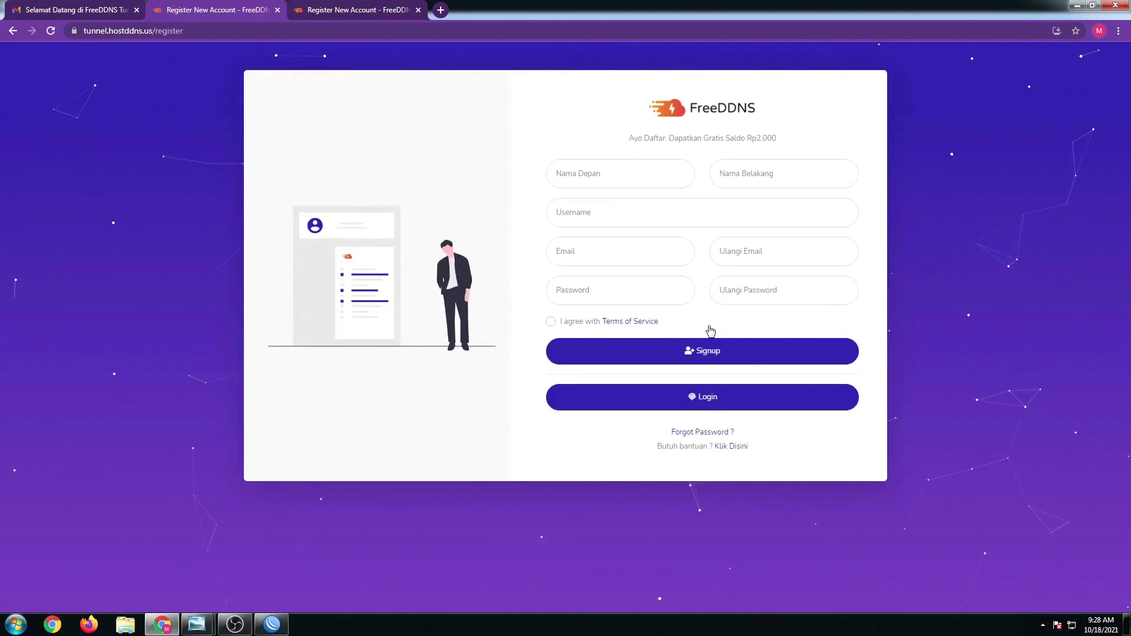
left_click_drag(632, 140, 809, 145)
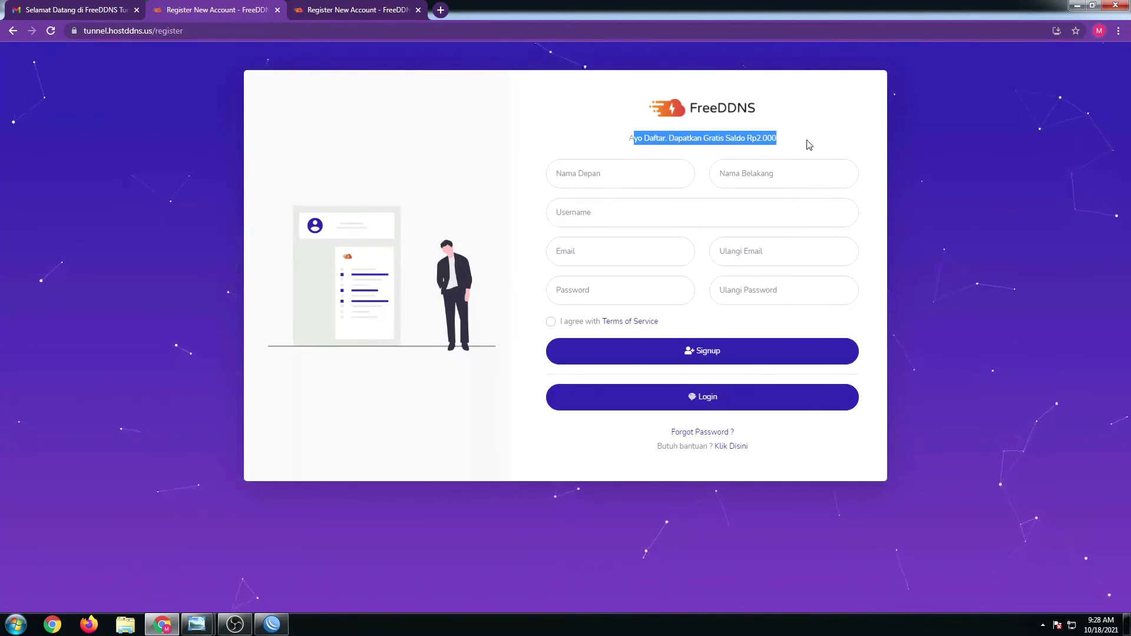
left_click(802, 145)
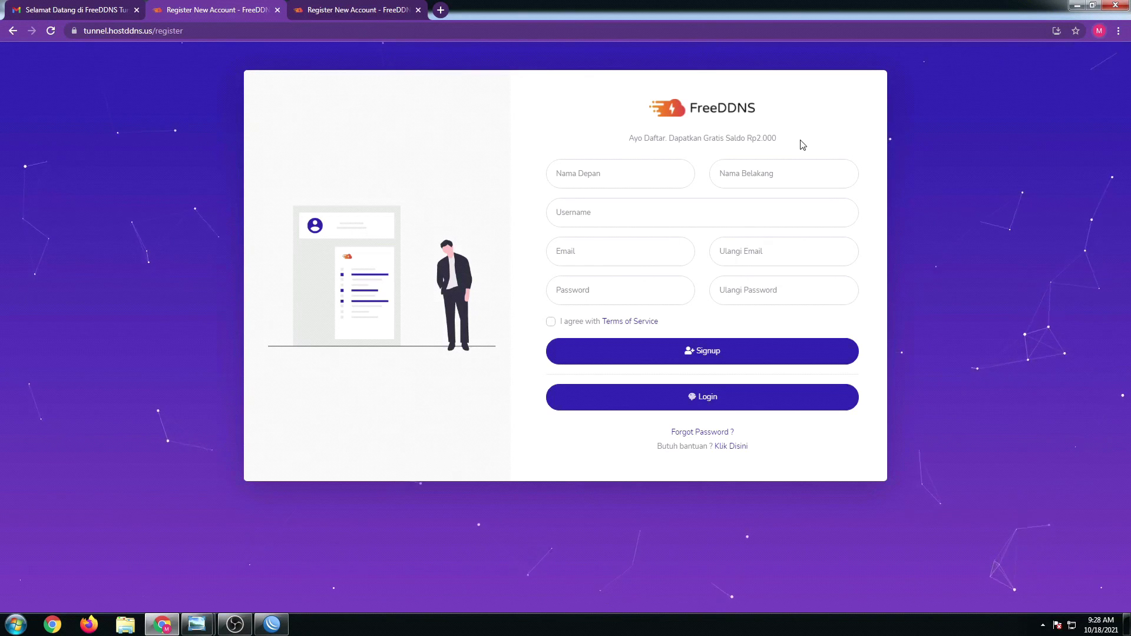
left_click_drag(631, 140, 784, 141)
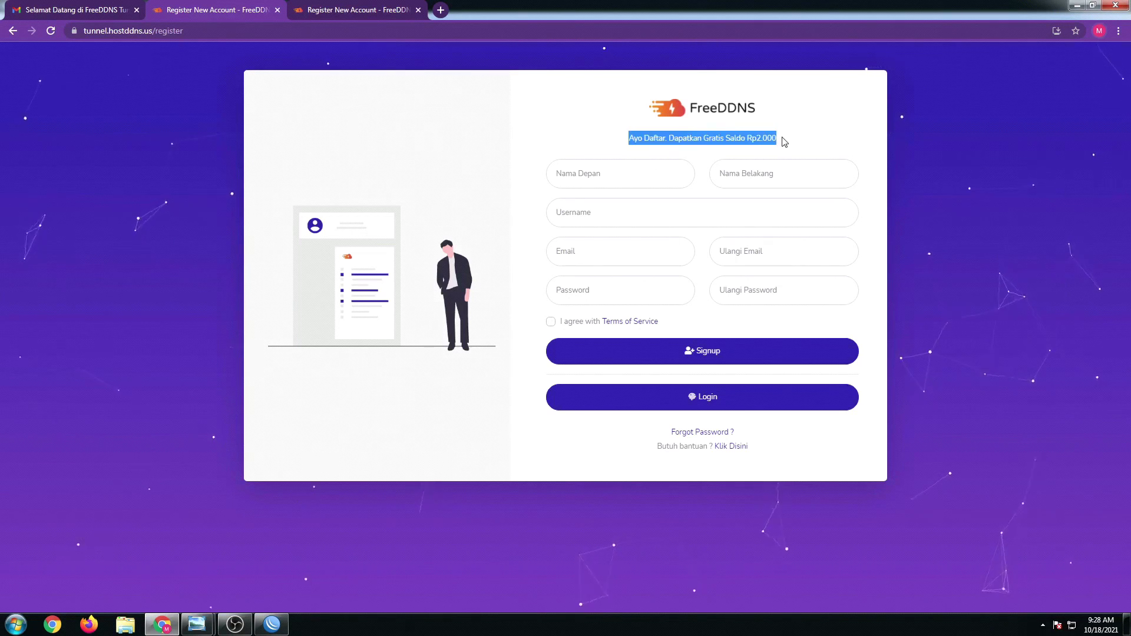